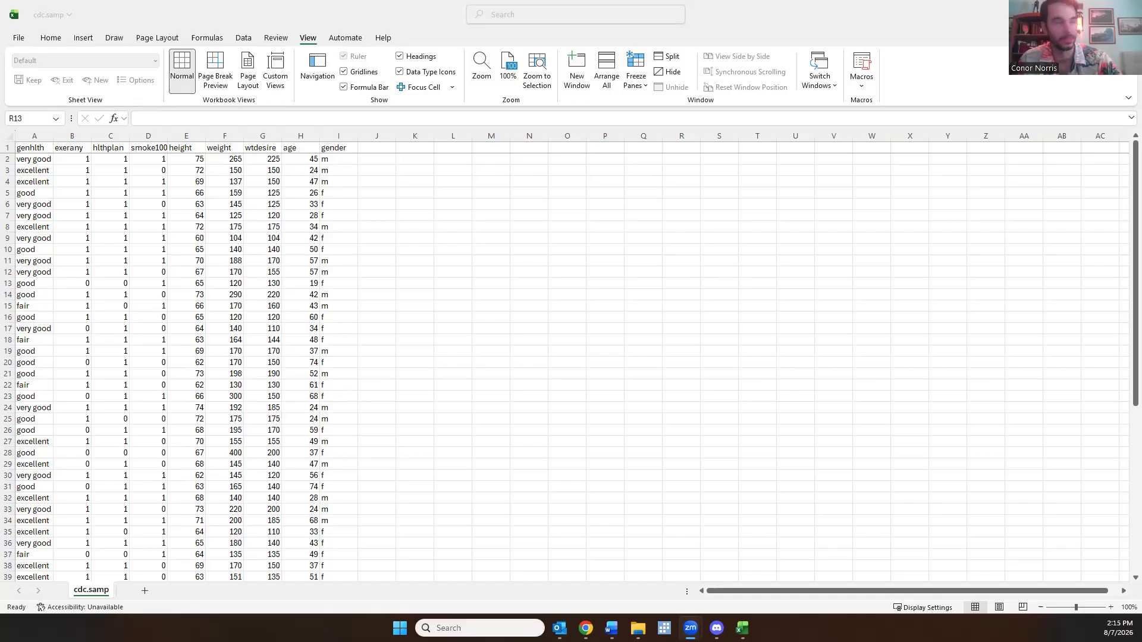
{"action": "left_click", "coordinate": [68, 159]}
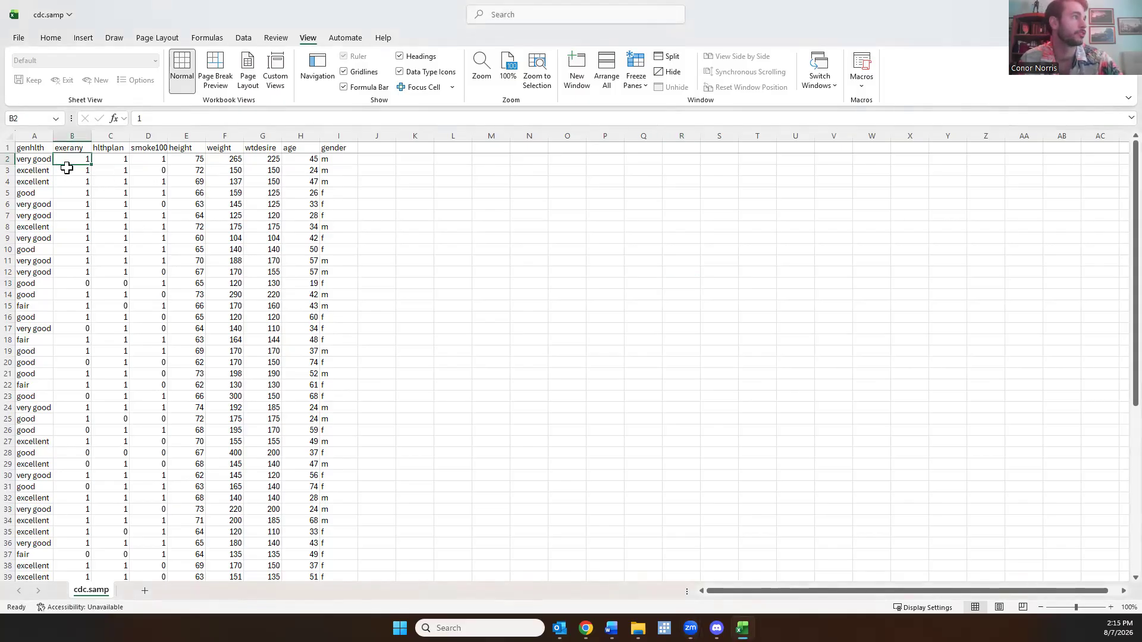
{"action": "scroll", "coordinate": [117, 178], "scroll_direction": "down", "scroll_amount": 10}
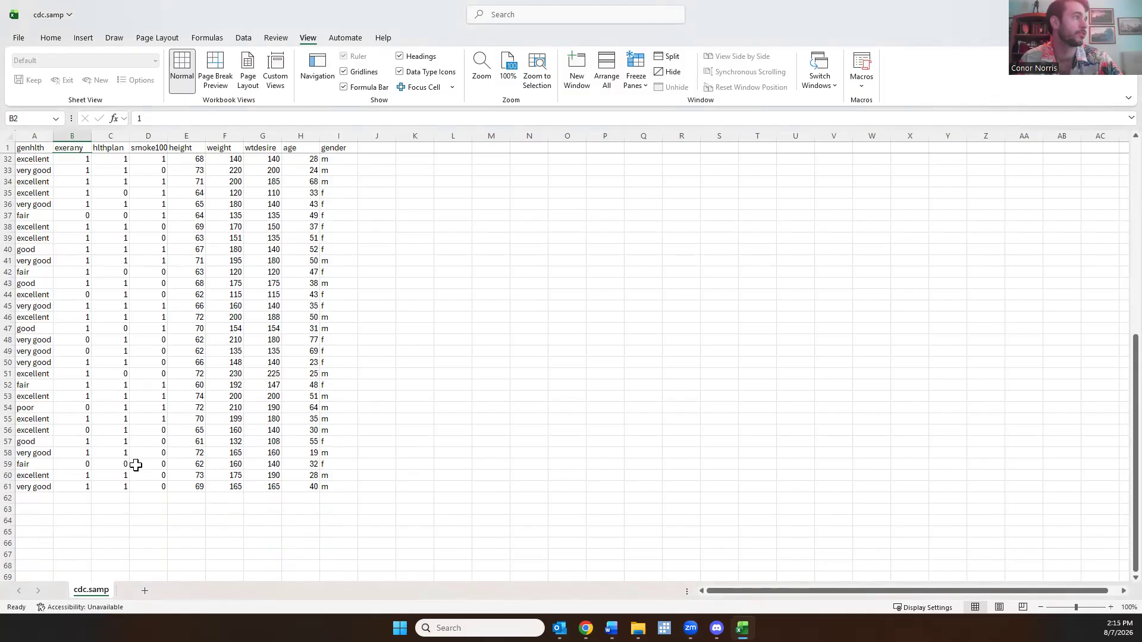
{"action": "scroll", "coordinate": [87, 495], "scroll_direction": "up", "scroll_amount": 8}
{"action": "scroll", "coordinate": [86, 495], "scroll_direction": "up", "scroll_amount": 2}
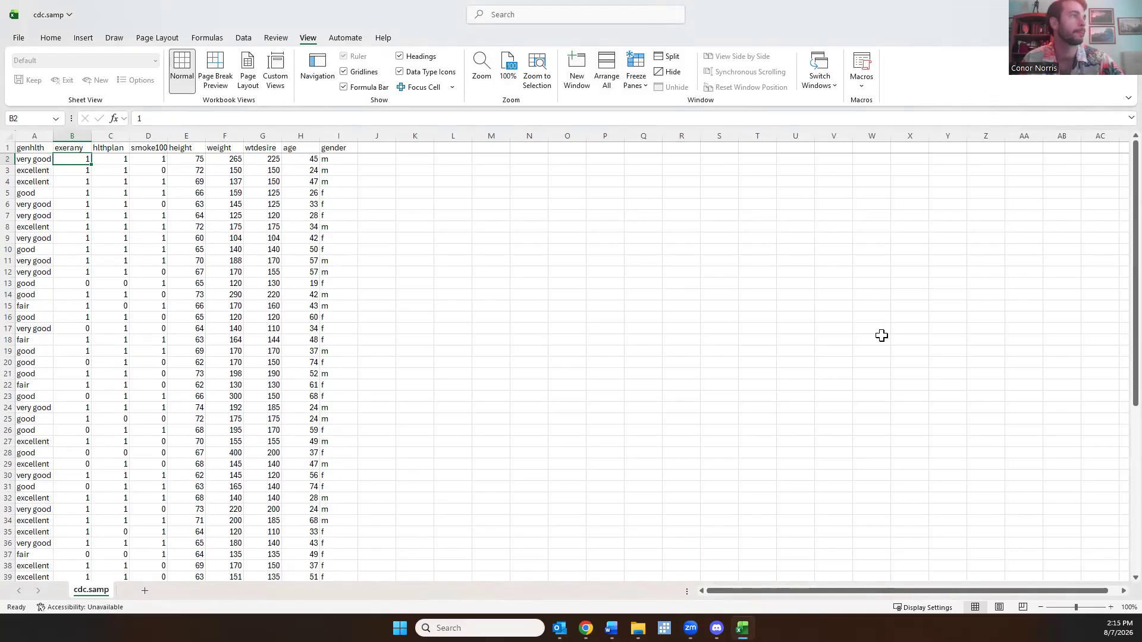
Enter the row labels Height in cell K8 and Weight in cell K9, beside the data.
{"action": "left_click", "coordinate": [413, 228]}
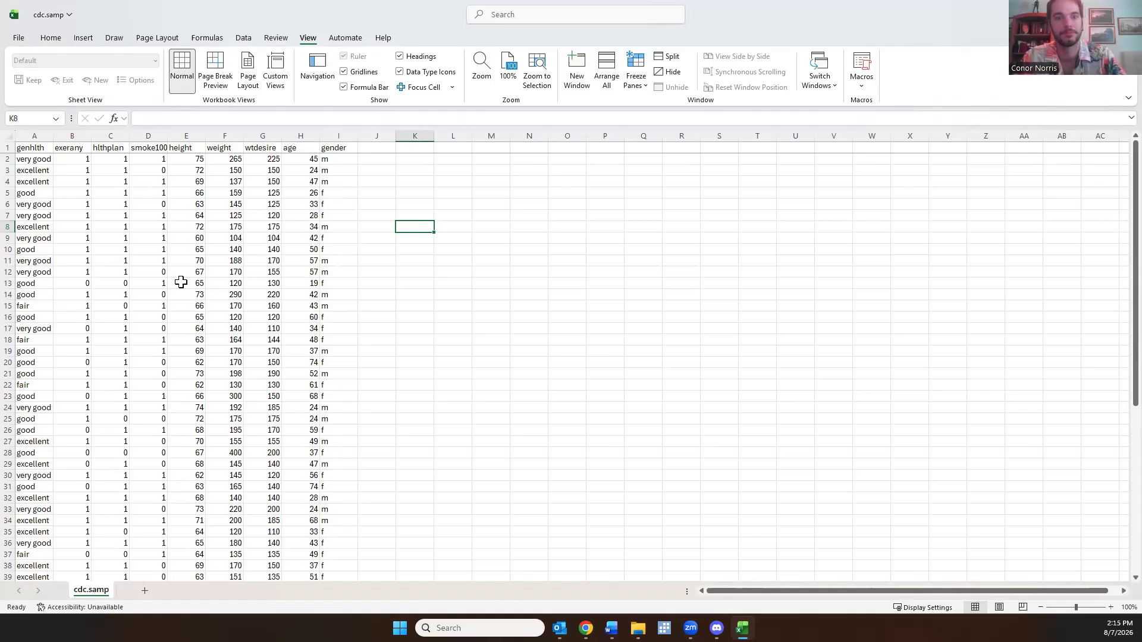
{"action": "type", "text": "Height"}
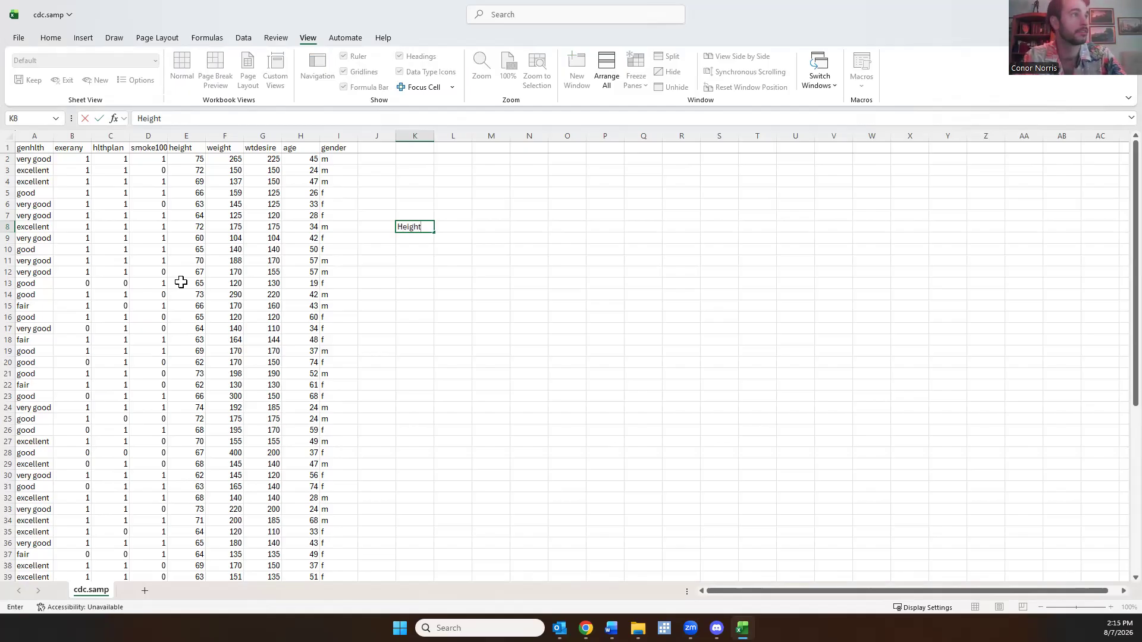
{"action": "key", "text": "Return"}
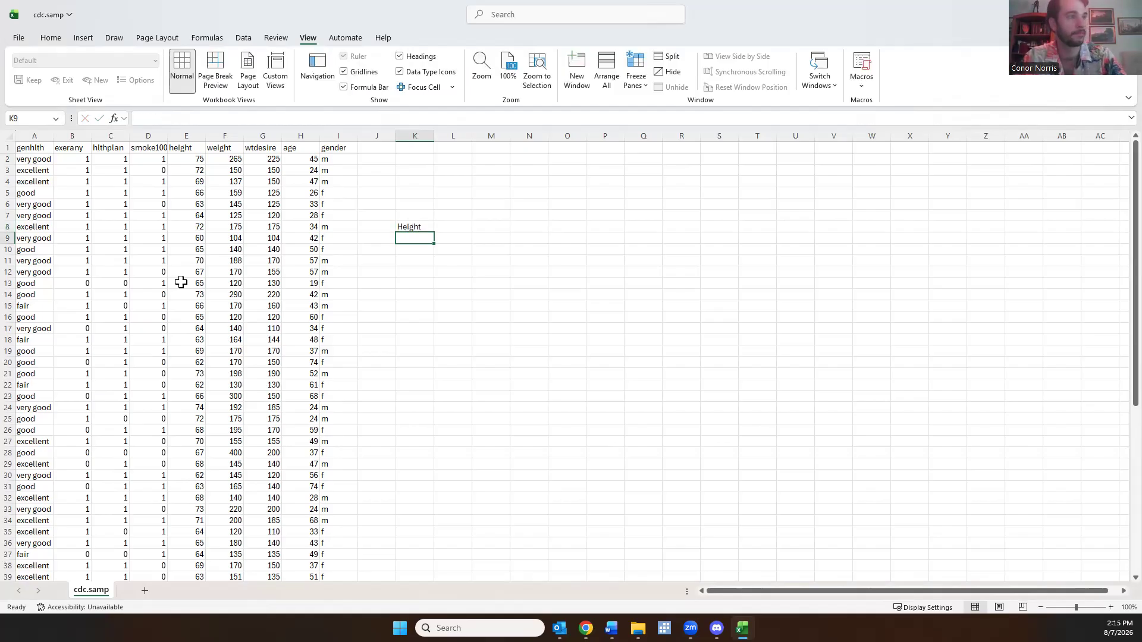
{"action": "type", "text": "Weight"}
{"action": "key", "text": "Return"}
Add the column header Mean in cell L7, above and beside the Height and Weight labels.
{"action": "key", "text": "Right"}
{"action": "key", "text": "Up"}
{"action": "key", "text": "Up"}
{"action": "key", "text": "Up"}
{"action": "type", "text": "Mea"}
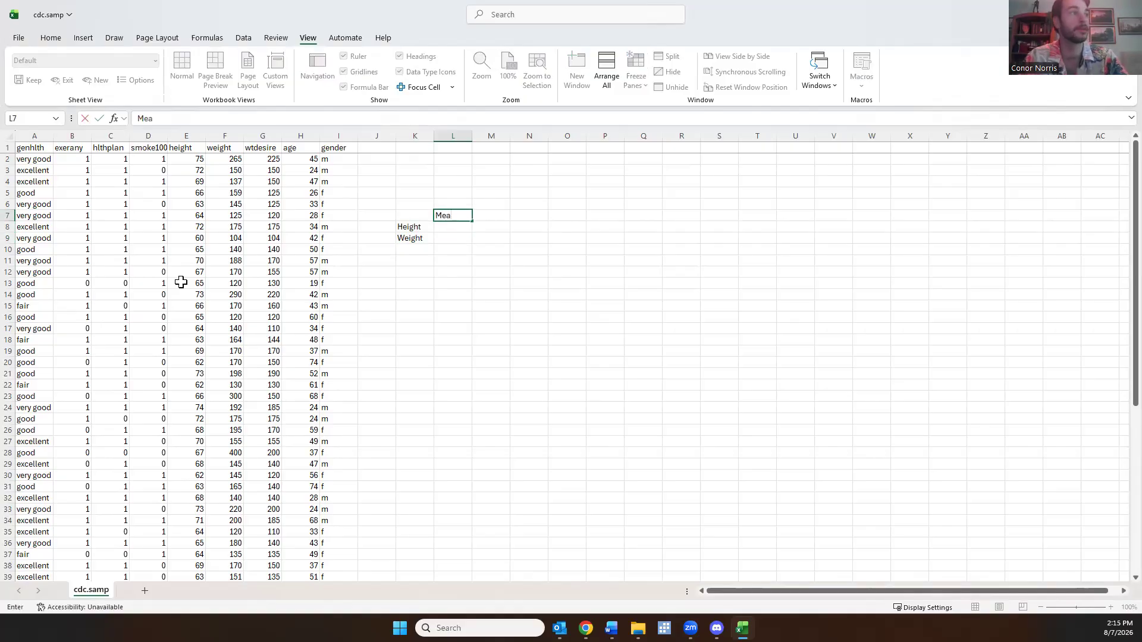
{"action": "type", "text": "n"}
{"action": "key", "text": "Return"}
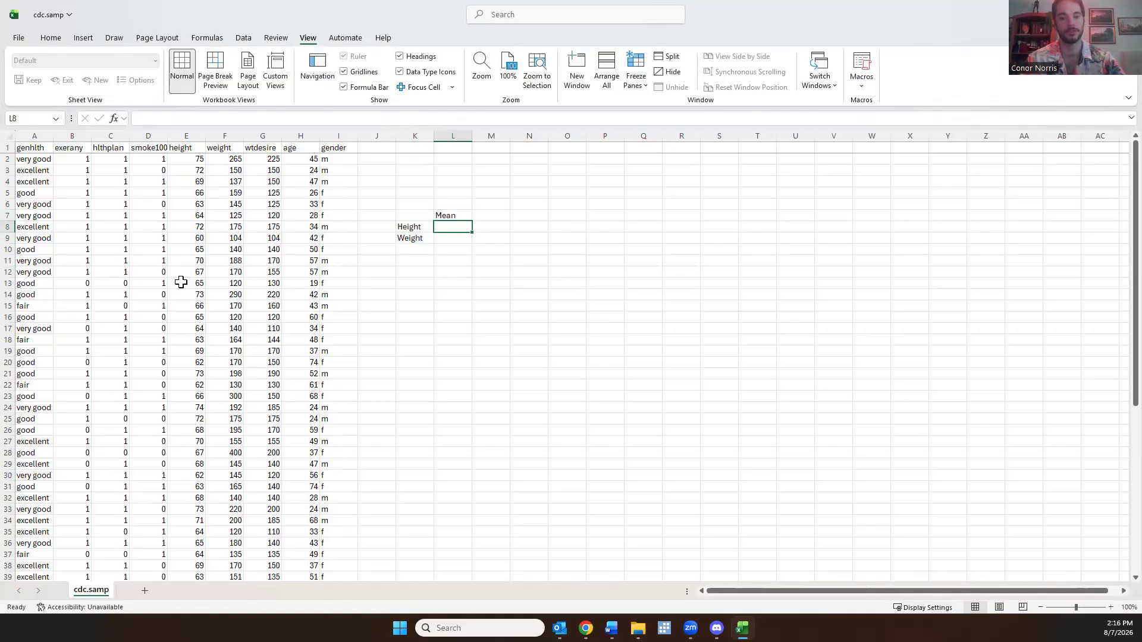
Calculate the mean height in cell L8 with the AVERAGE function over E2:E61.
{"action": "type", "text": "=average"}
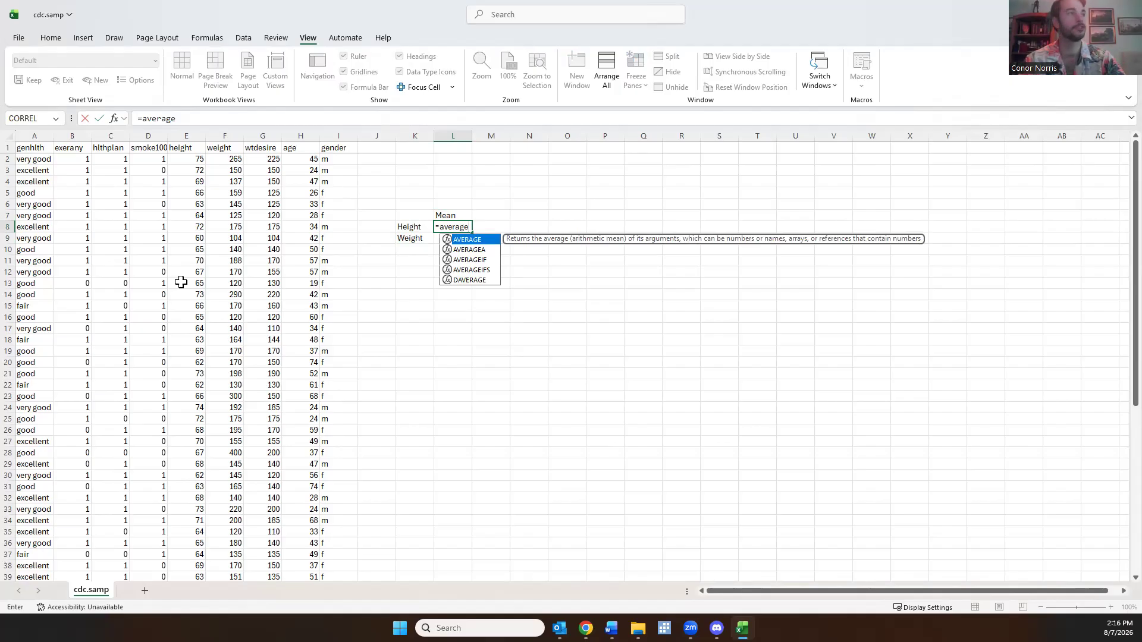
{"action": "type", "text": "("}
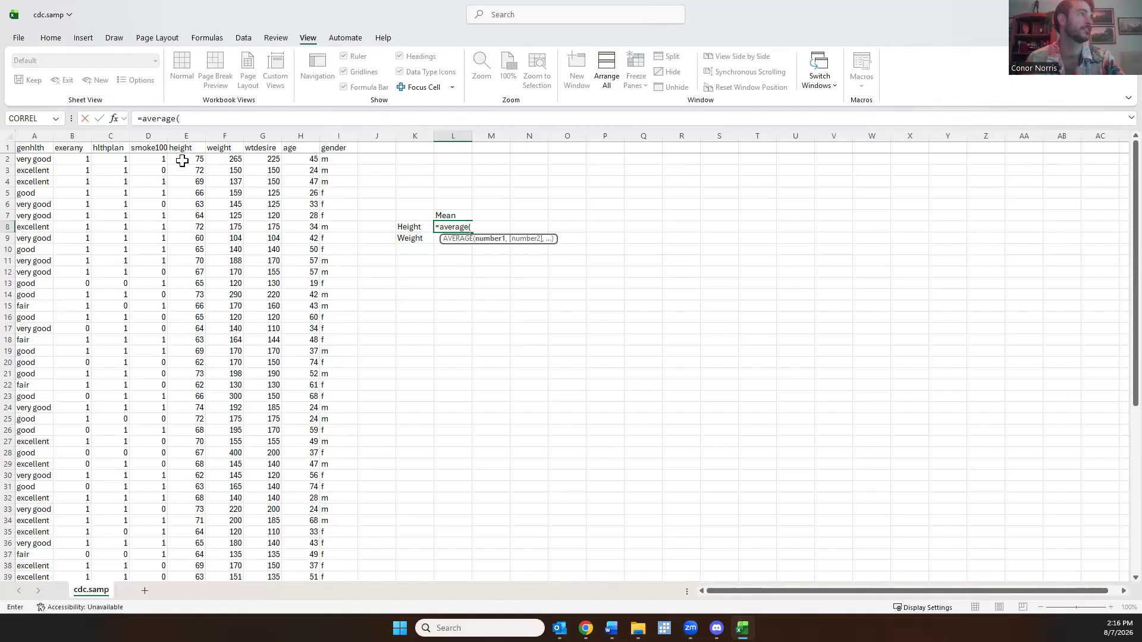
{"action": "left_click_drag", "start_coordinate": [182, 160], "coordinate": [191, 571]}
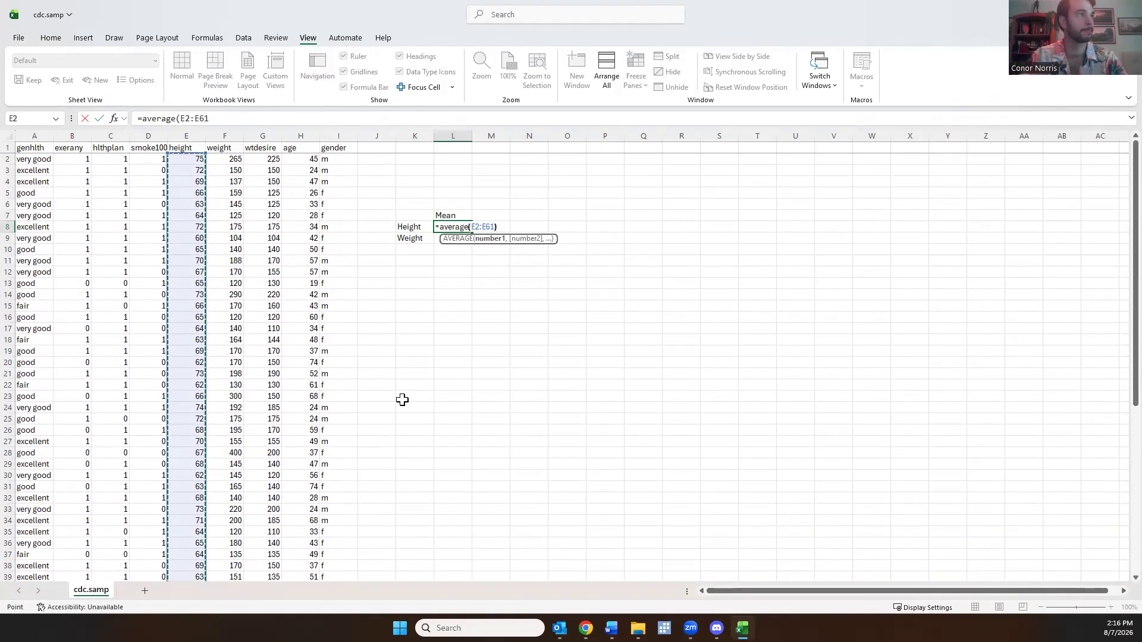
{"action": "key", "text": "Return"}
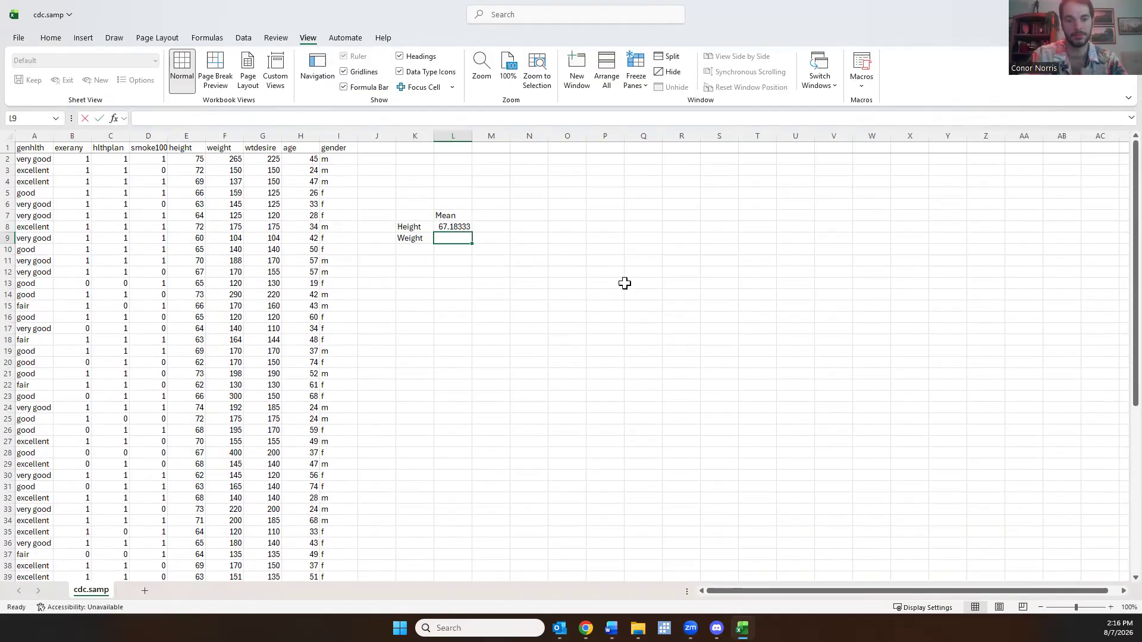
Calculate the mean weight in cell L9 with the formula =average(F2:F61).
{"action": "type", "text": "=average"}
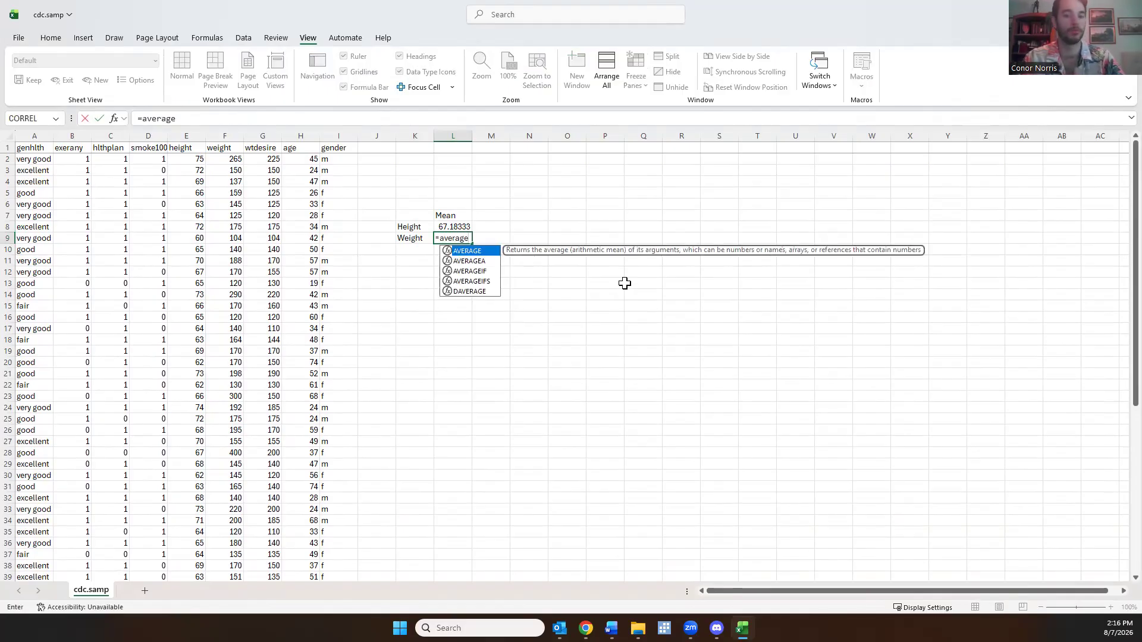
{"action": "type", "text": "("}
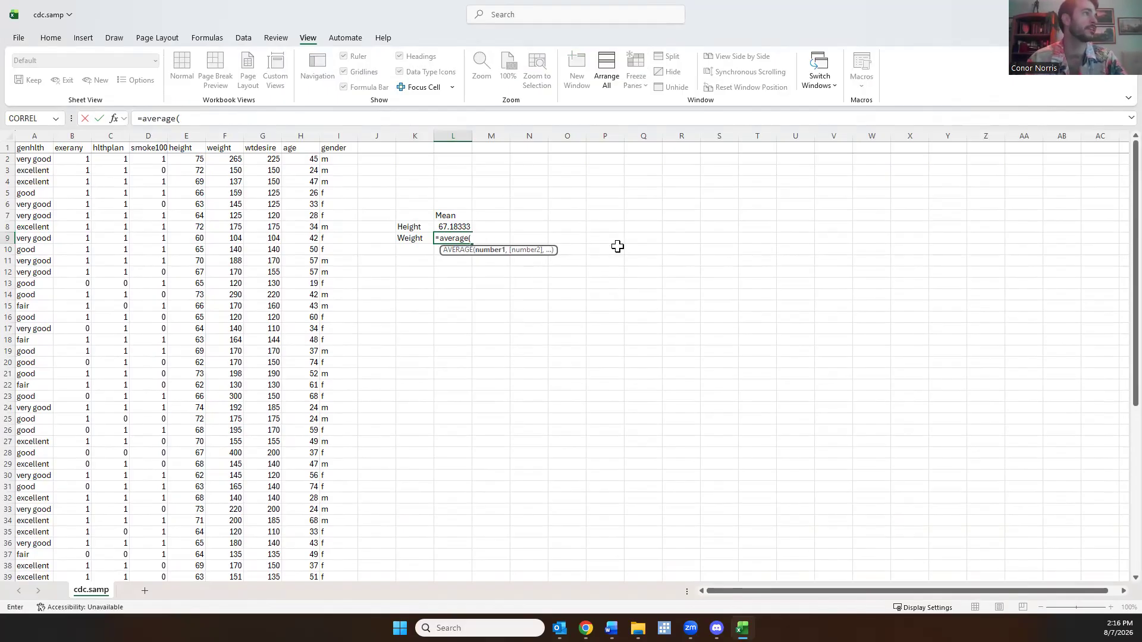
{"action": "type", "text": "F2:"}
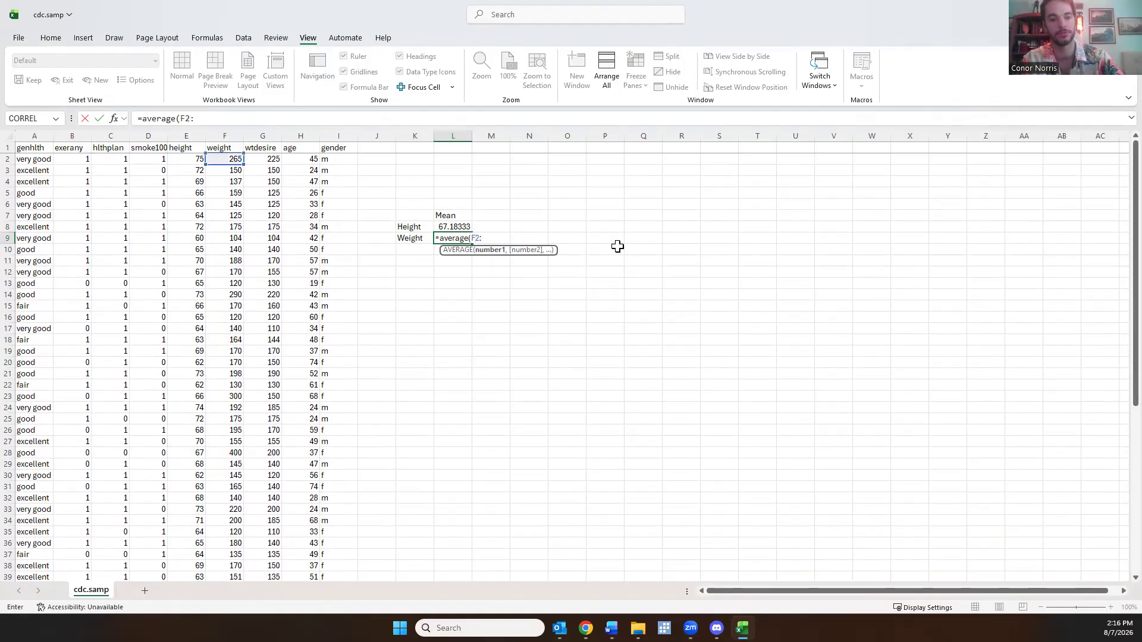
{"action": "type", "text": "F61"}
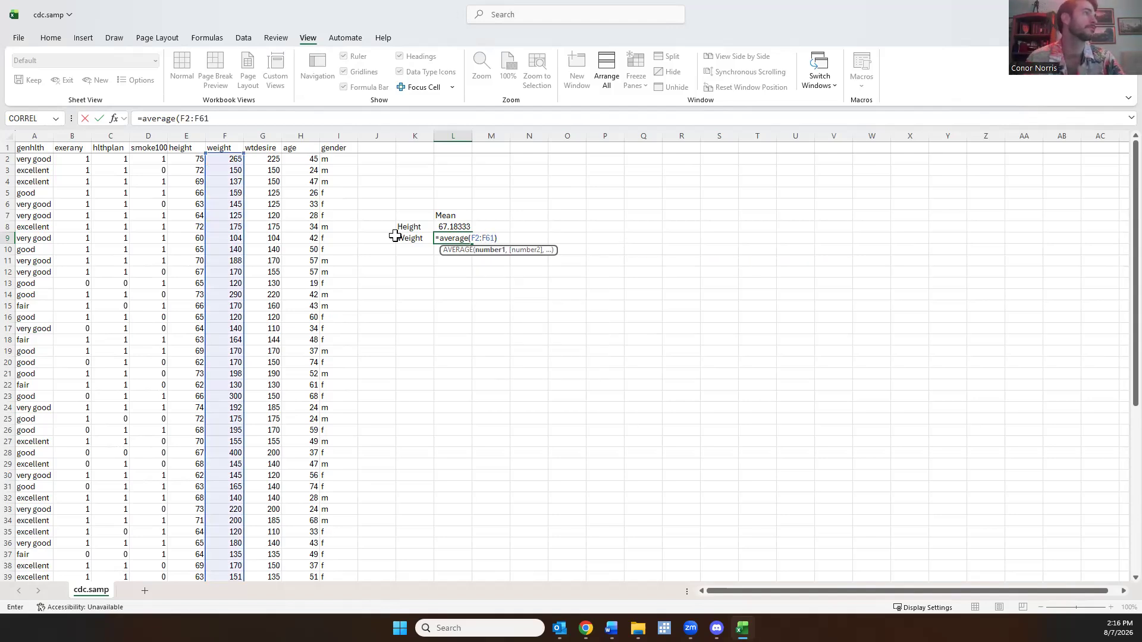
{"action": "type", "text": ")"}
{"action": "scroll", "coordinate": [279, 350], "scroll_direction": "down", "scroll_amount": 15}
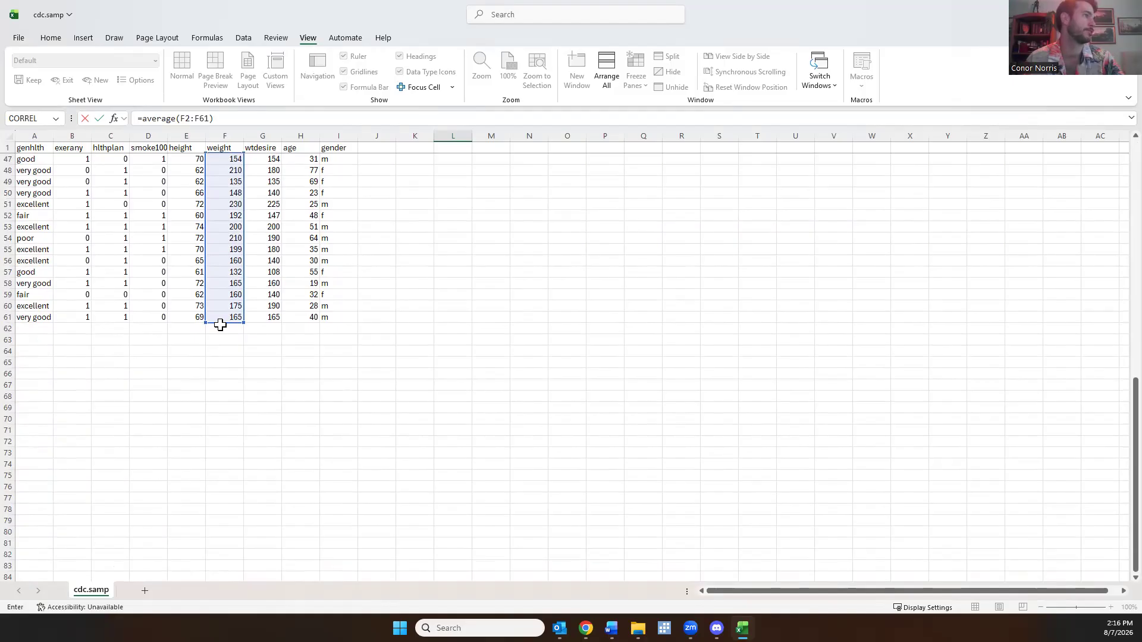
{"action": "scroll", "coordinate": [220, 325], "scroll_direction": "up", "scroll_amount": 15}
{"action": "key", "text": "Return"}
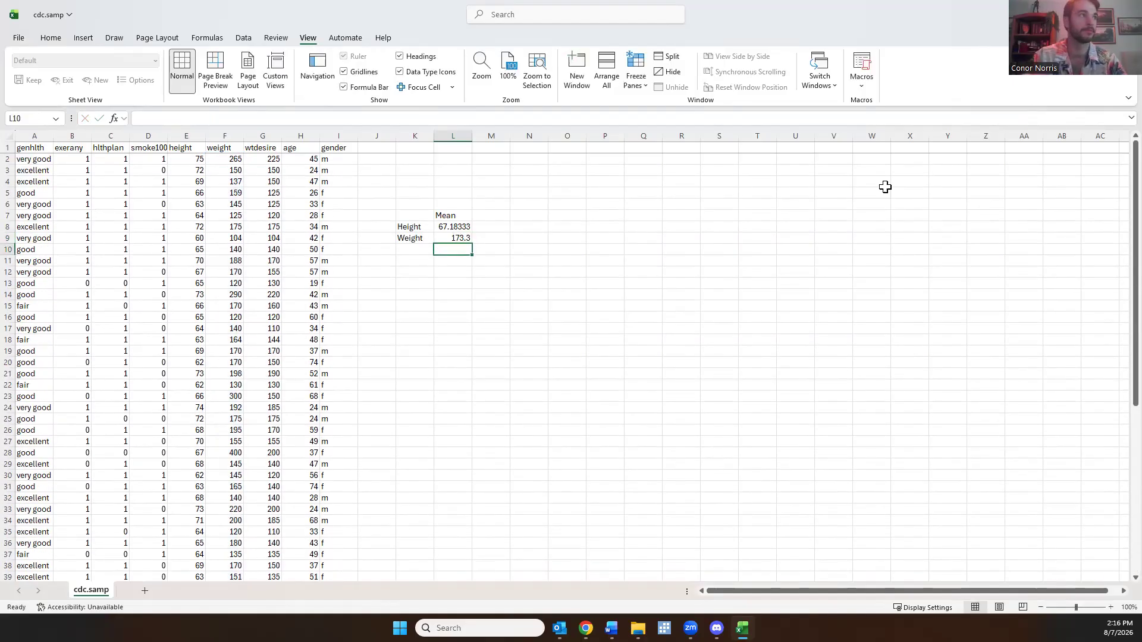
Add the header Median in cell M7 and calculate the median height in M8 with the MEDIAN function over E2:E61.
{"action": "left_click", "coordinate": [489, 216]}
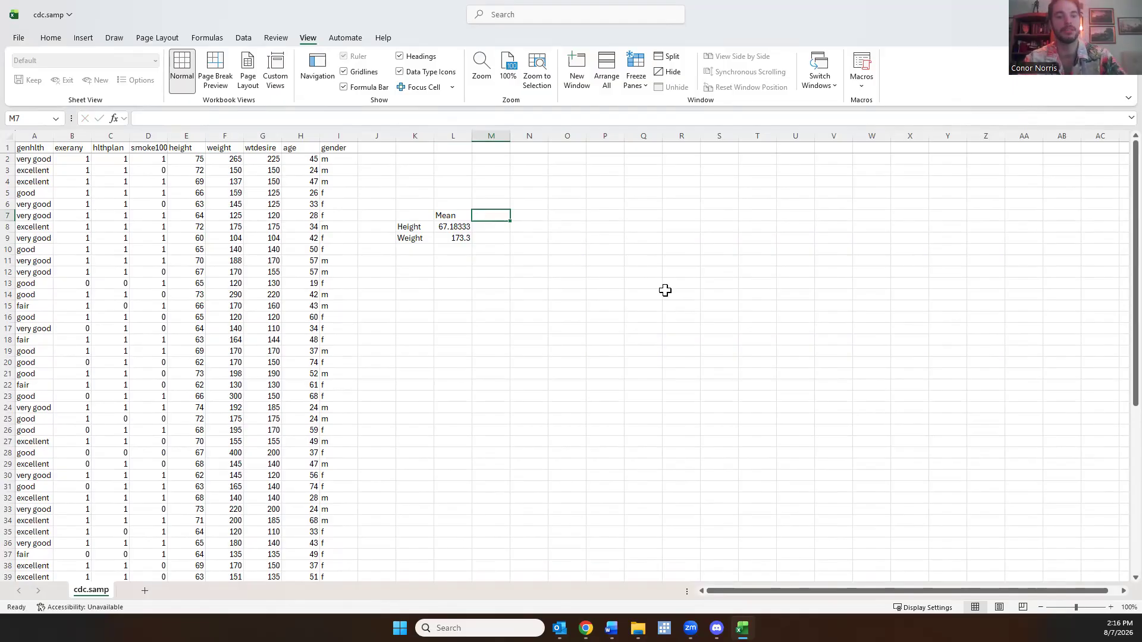
{"action": "type", "text": "Median"}
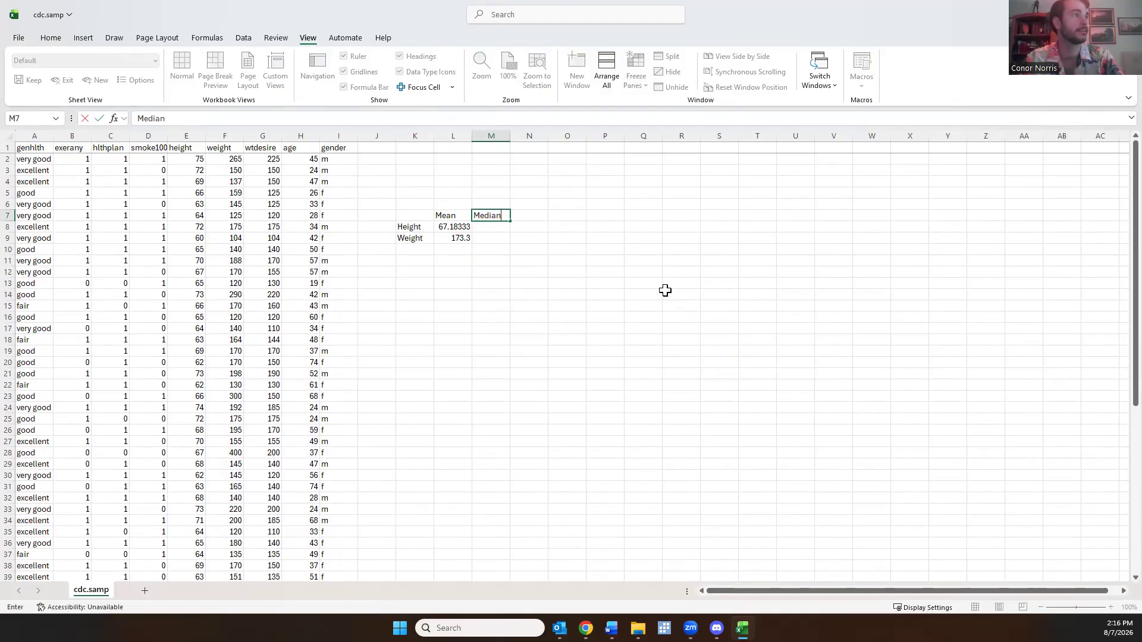
{"action": "key", "text": "Return"}
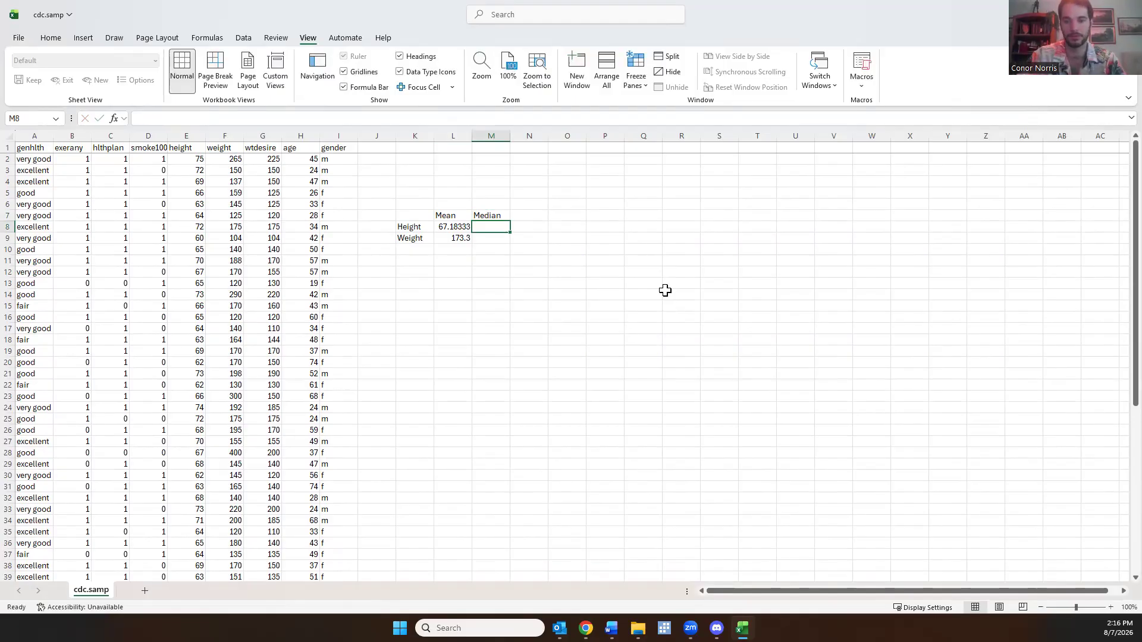
{"action": "type", "text": "=median"}
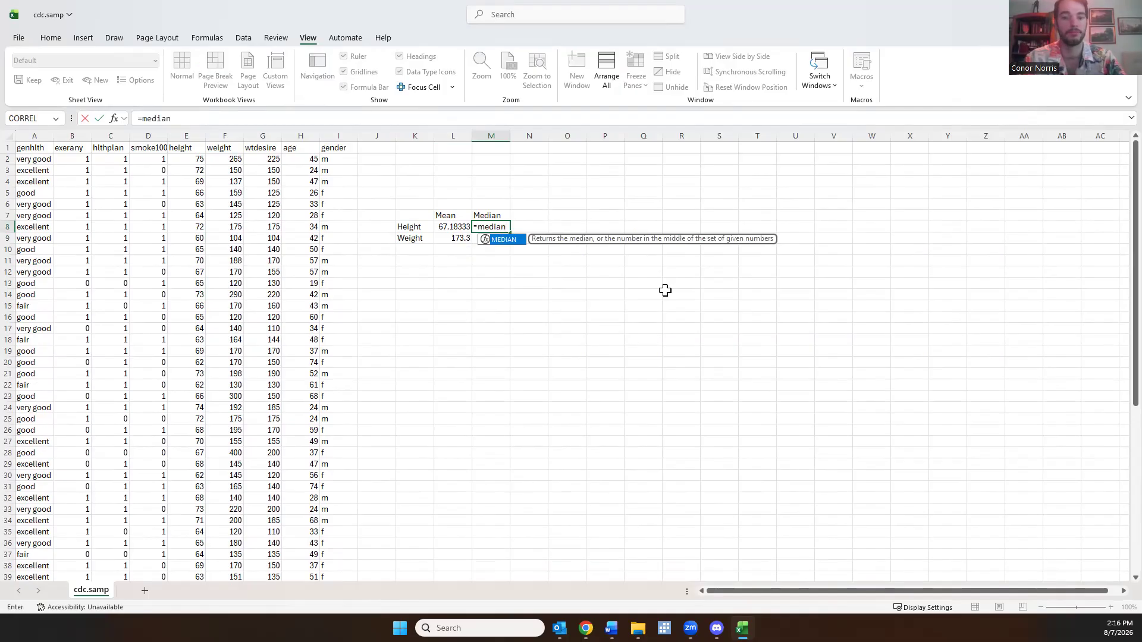
{"action": "type", "text": "("}
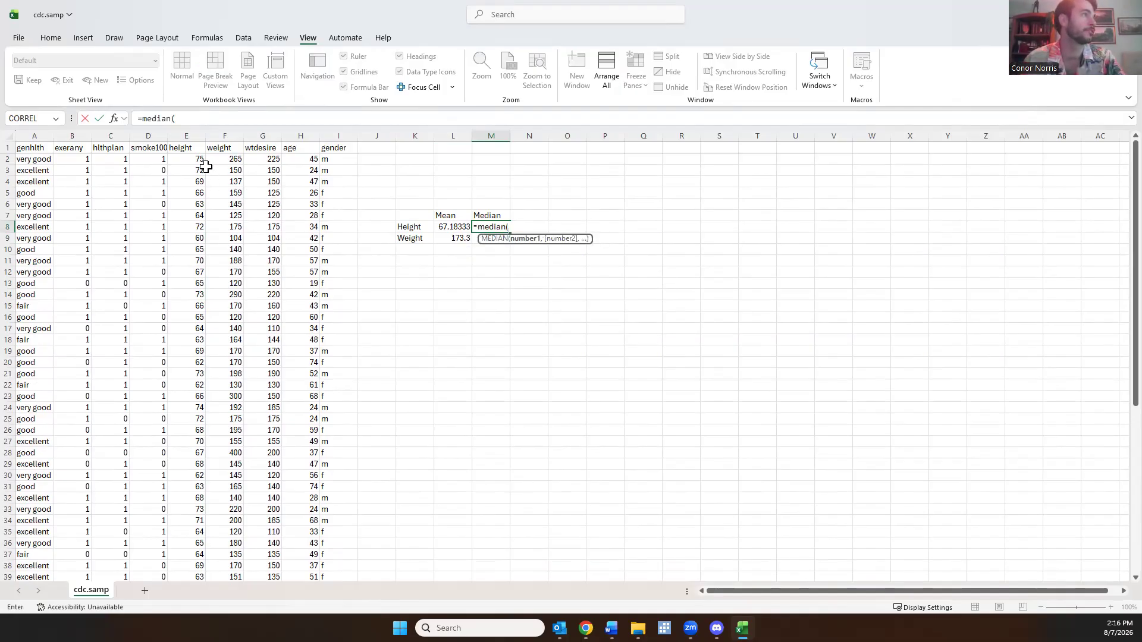
{"action": "left_click_drag", "start_coordinate": [192, 159], "coordinate": [193, 550]}
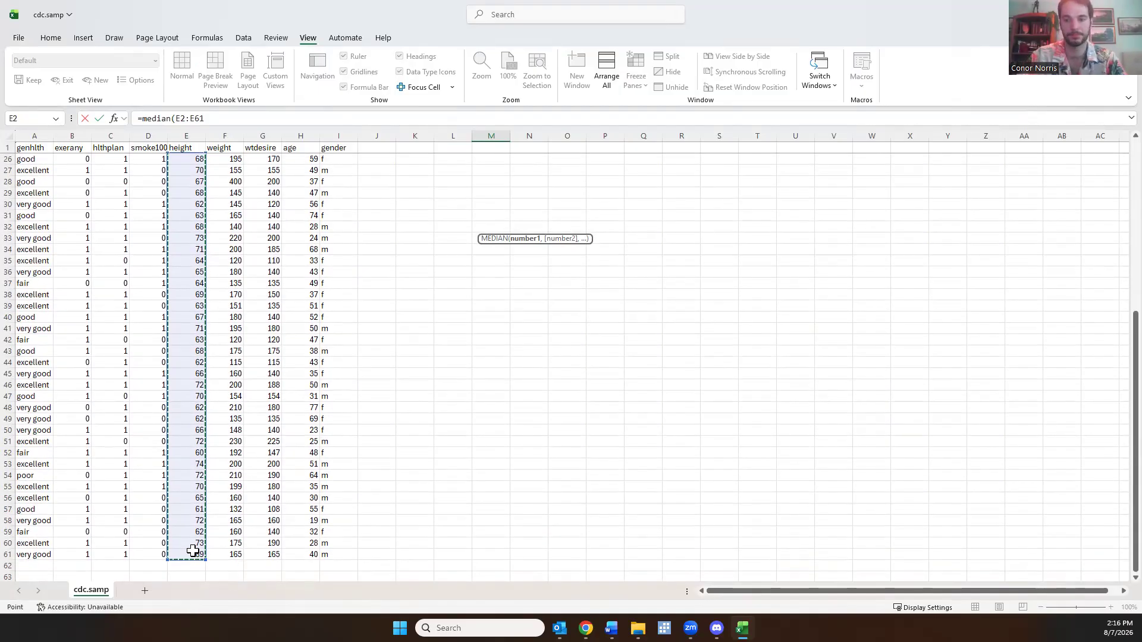
{"action": "key", "text": "Return"}
{"action": "scroll", "coordinate": [546, 291], "scroll_direction": "up", "scroll_amount": 3}
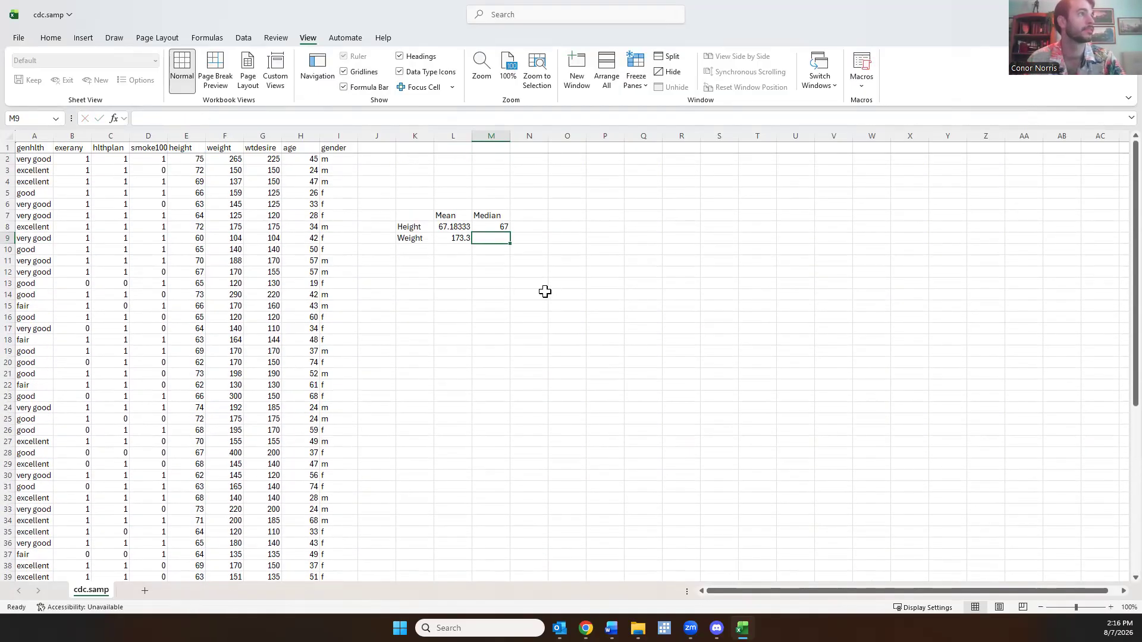
Calculate the median weight in cell M9 with the formula =median(F2:F61).
{"action": "type", "text": "="}
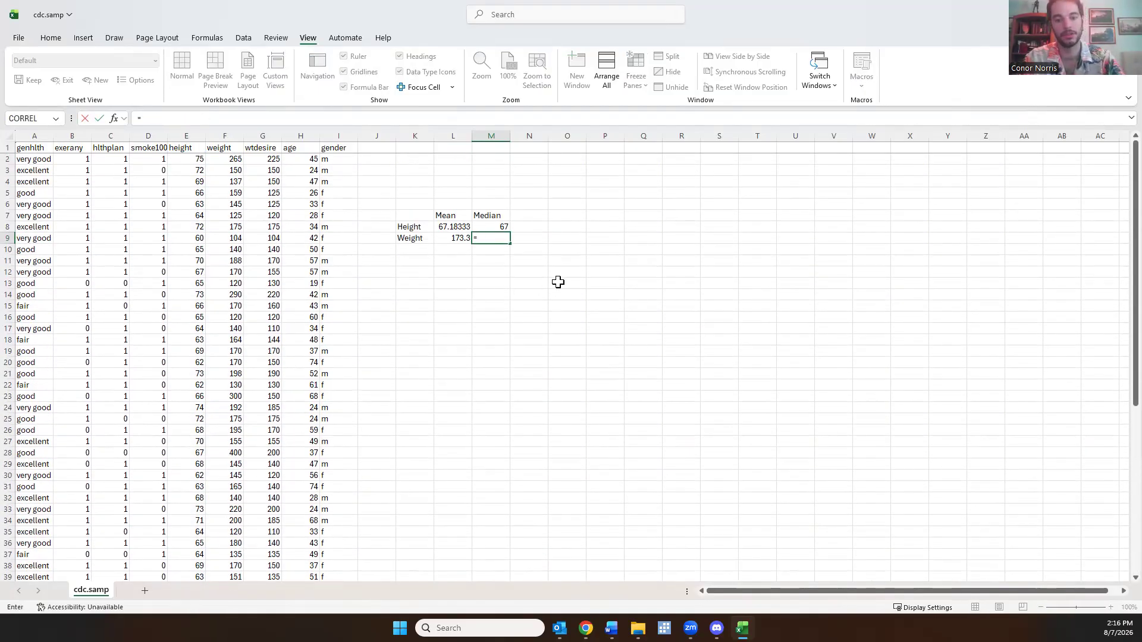
{"action": "type", "text": "median("}
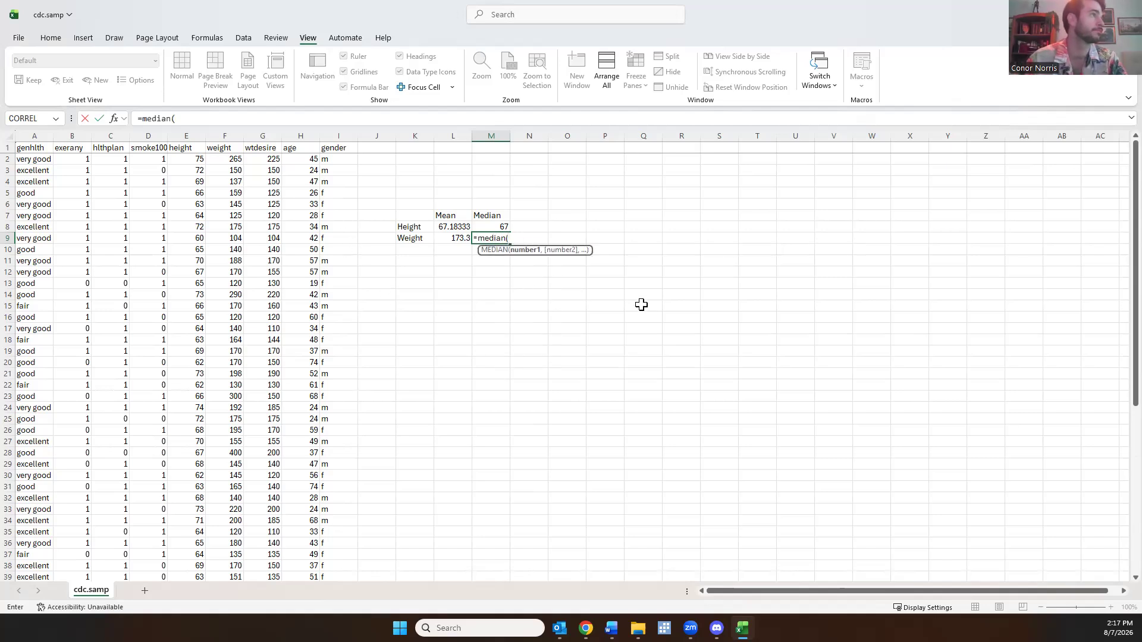
{"action": "type", "text": "F2:F"}
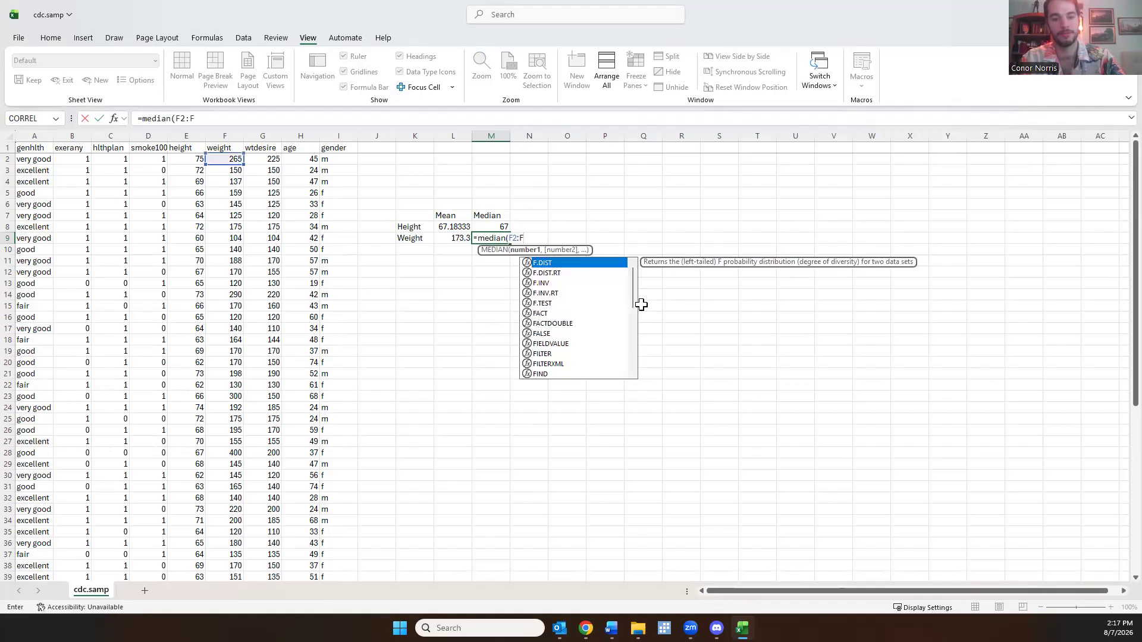
{"action": "type", "text": "61"}
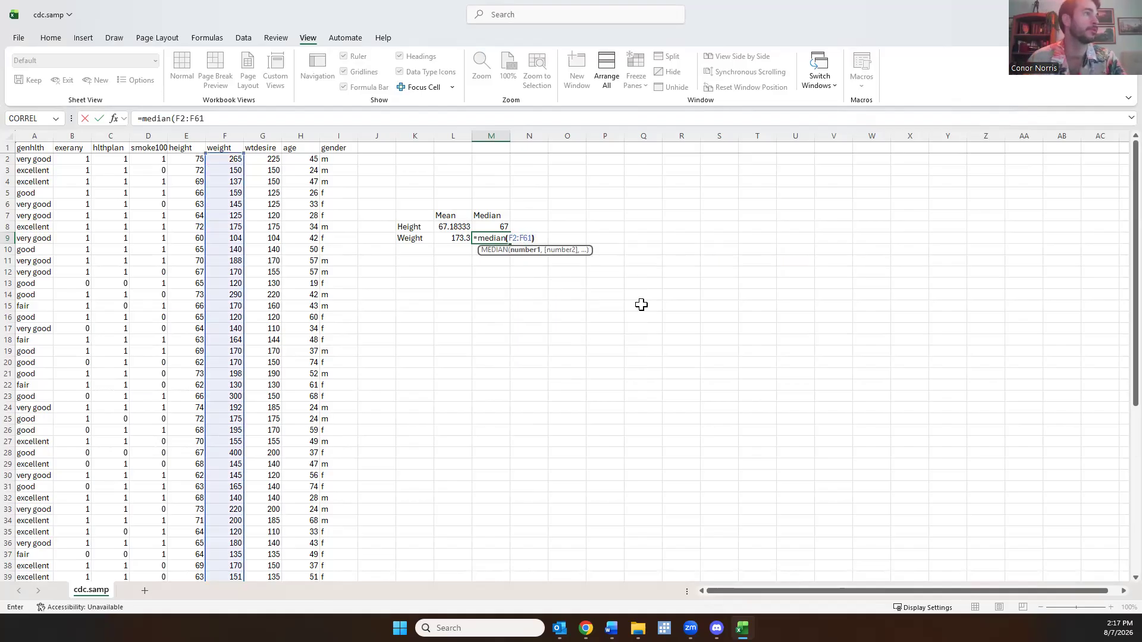
{"action": "type", "text": ")"}
{"action": "scroll", "coordinate": [537, 368], "scroll_direction": "down", "scroll_amount": 5}
{"action": "scroll", "coordinate": [538, 367], "scroll_direction": "up", "scroll_amount": 5}
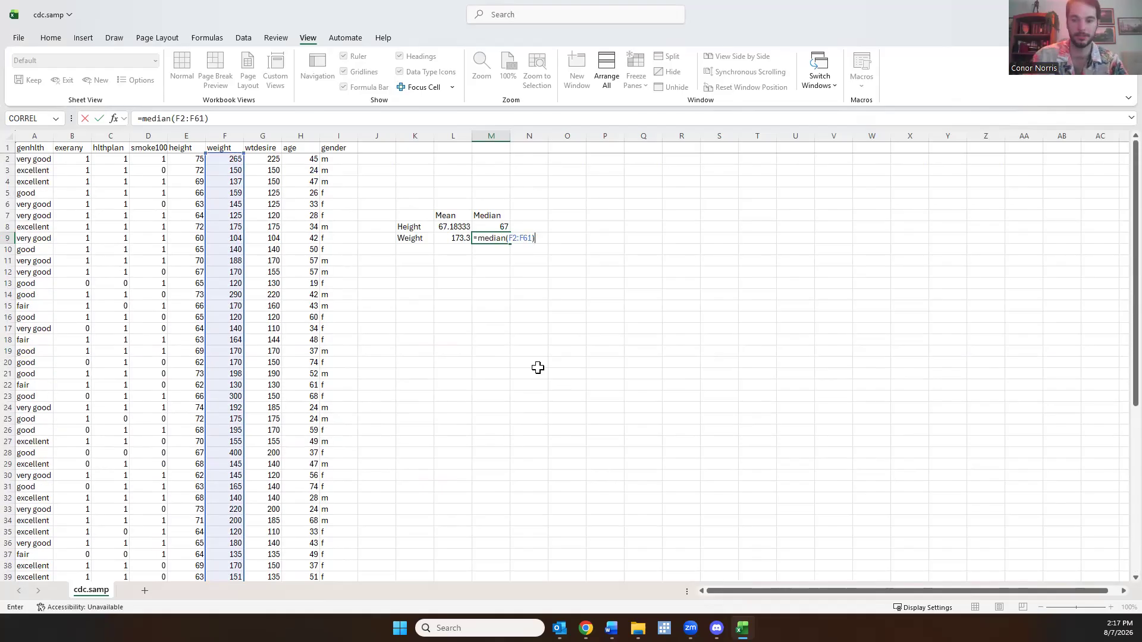
{"action": "key", "text": "Return"}
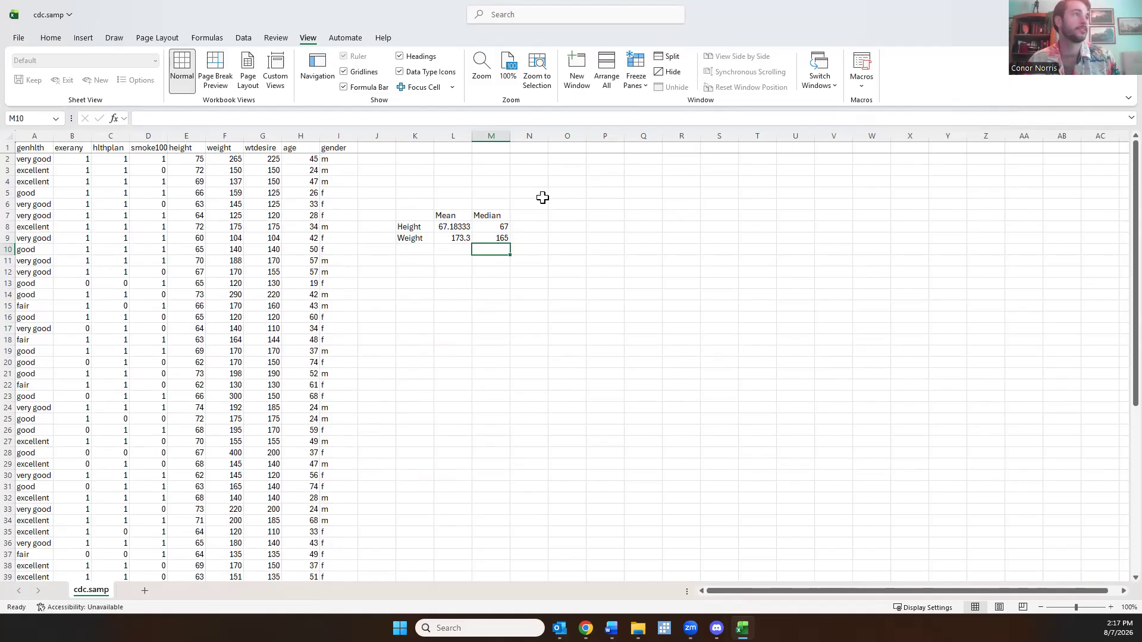
Add the header St Dev in cell N7 and calculate the height's sample standard deviation in N8 with STDEV.S over E2:E61.
{"action": "left_click", "coordinate": [518, 218]}
{"action": "type", "text": "St Dev"}
{"action": "key", "text": "Return"}
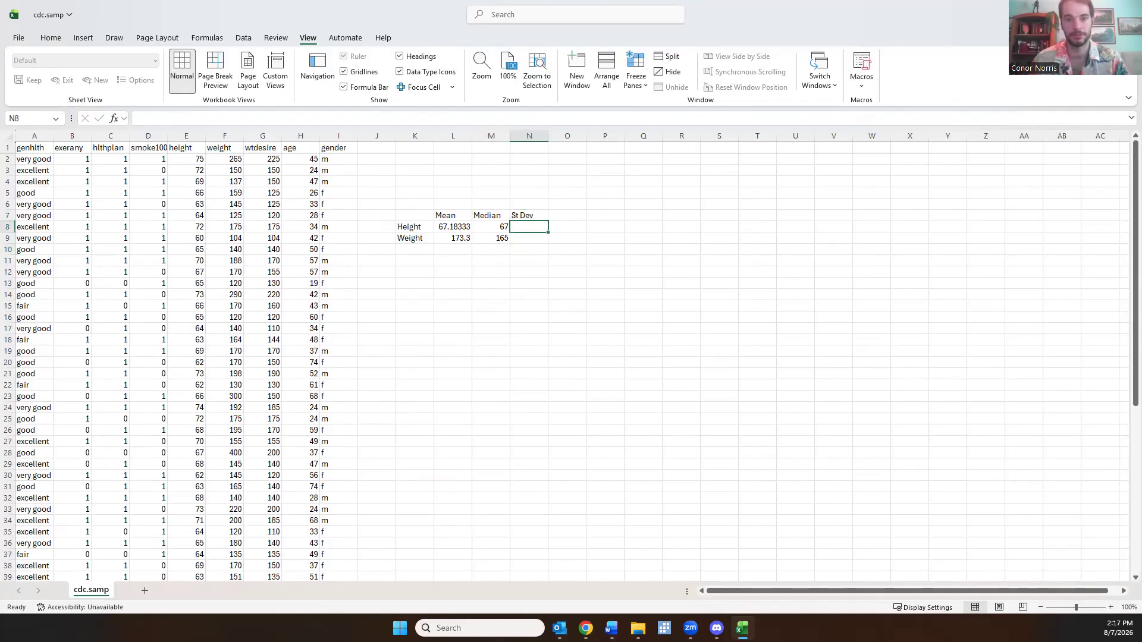
{"action": "type", "text": "="}
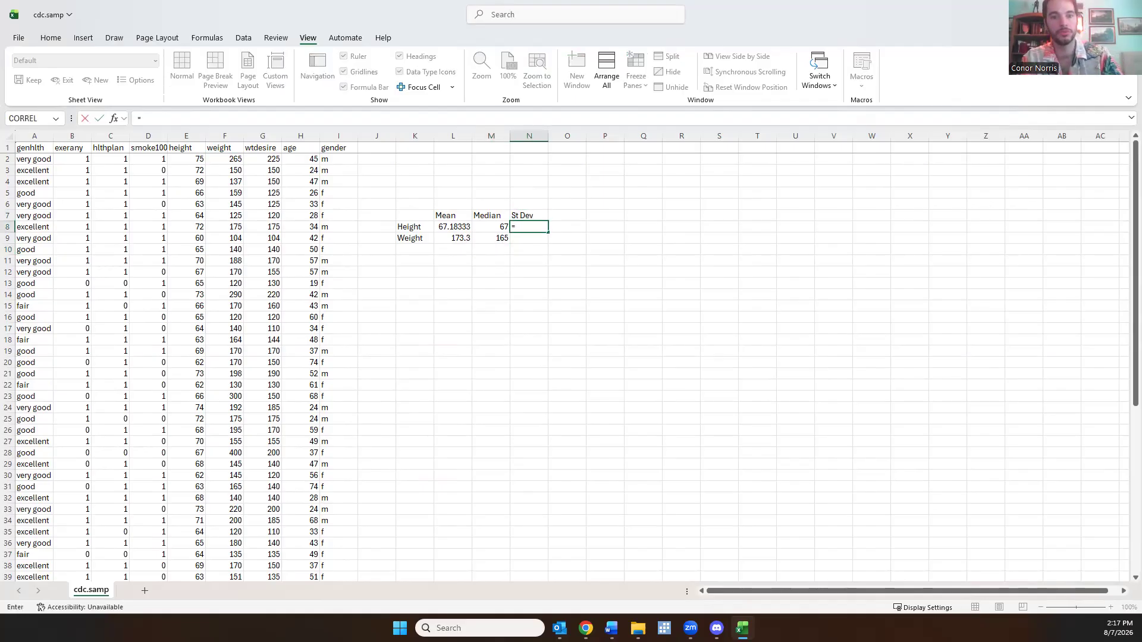
{"action": "type", "text": "stdev"}
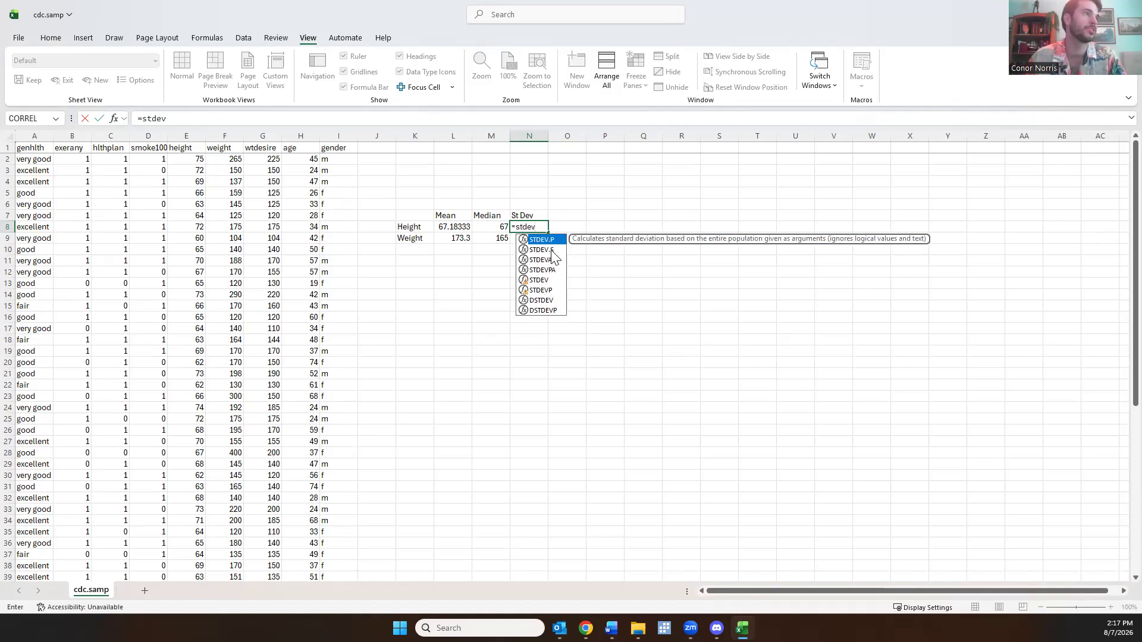
{"action": "double_click", "coordinate": [552, 249]}
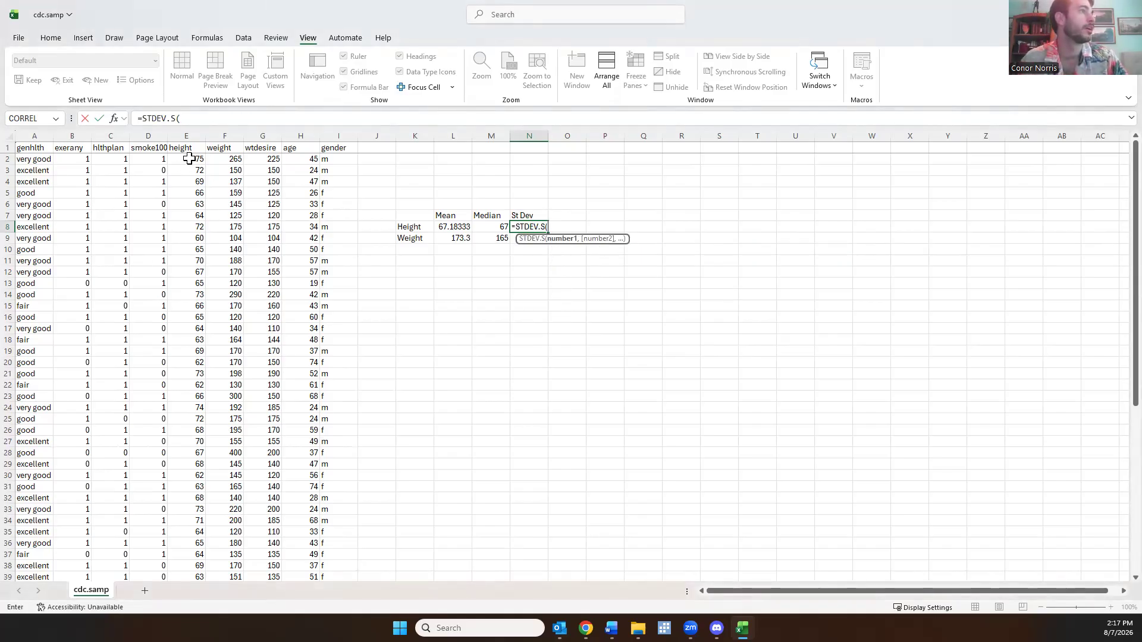
{"action": "left_click_drag", "start_coordinate": [188, 158], "coordinate": [191, 542]}
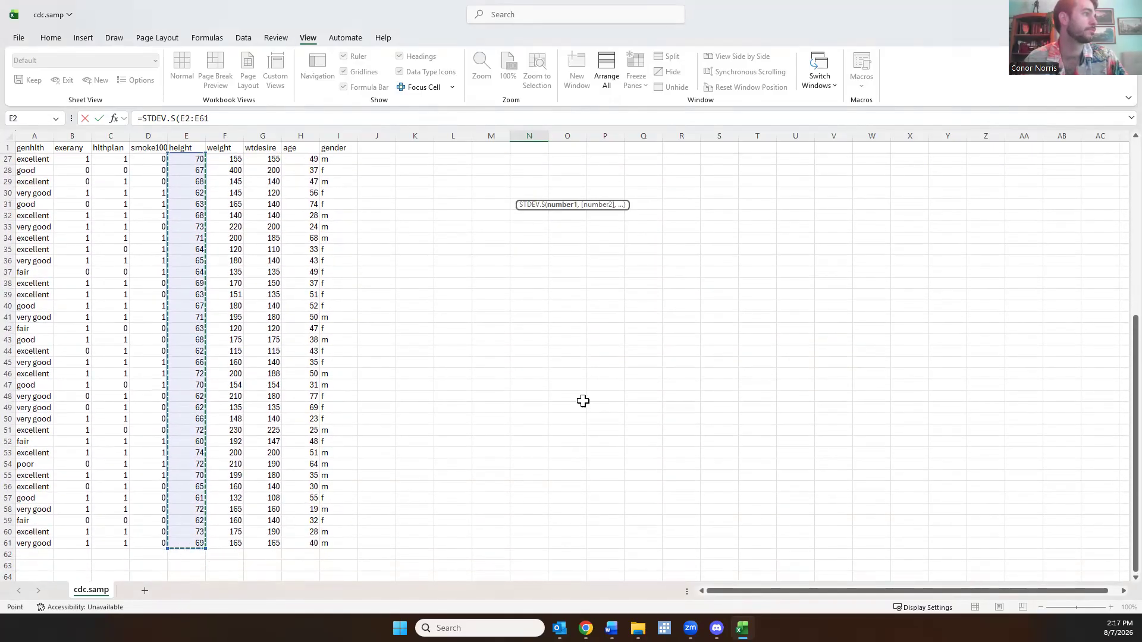
{"action": "scroll", "coordinate": [744, 316], "scroll_direction": "up", "scroll_amount": 8}
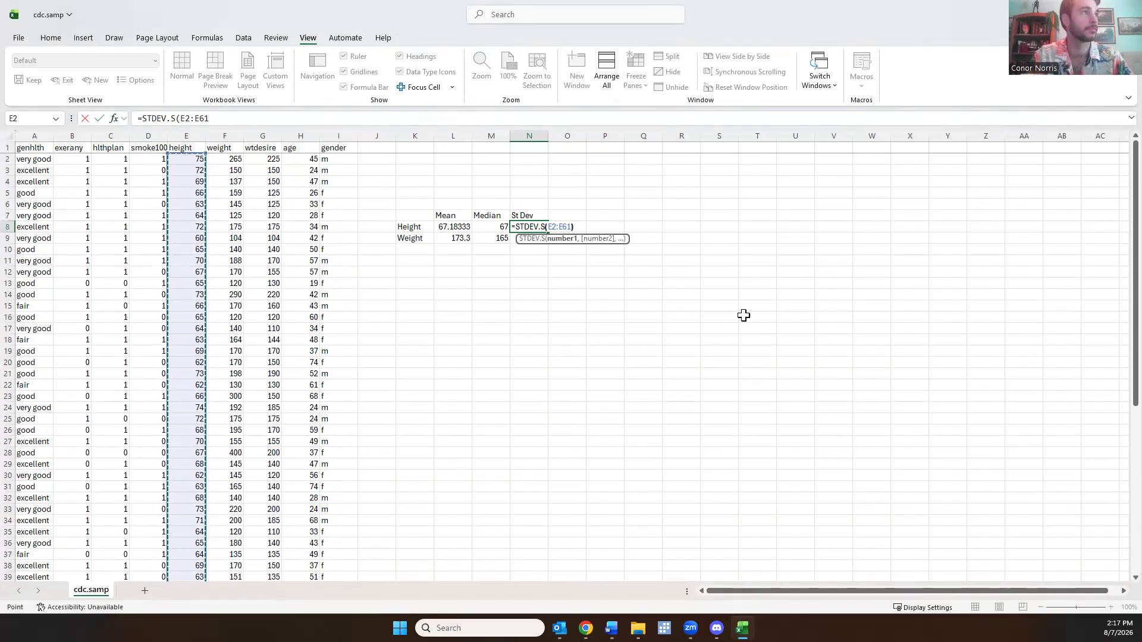
{"action": "key", "text": "Return"}
Calculate the weight's sample standard deviation in cell N9 with the STDEV.S function over F2:F61.
{"action": "type", "text": "=stdev"}
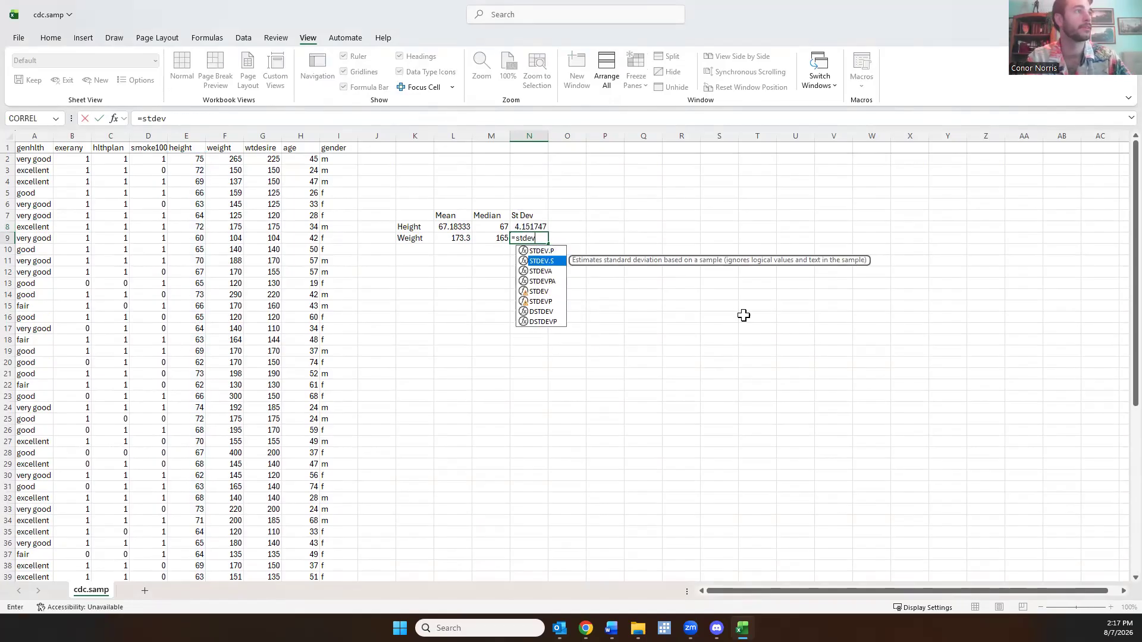
{"action": "double_click", "coordinate": [542, 261]}
{"action": "left_click_drag", "start_coordinate": [228, 159], "coordinate": [233, 545]}
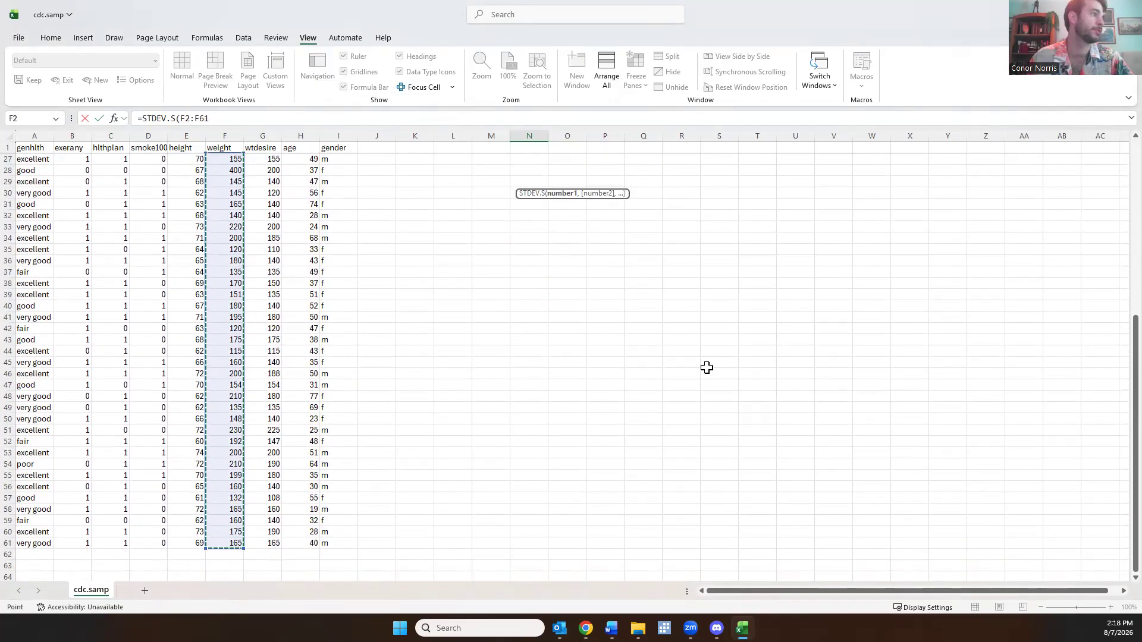
{"action": "scroll", "coordinate": [851, 283], "scroll_direction": "up", "scroll_amount": 8}
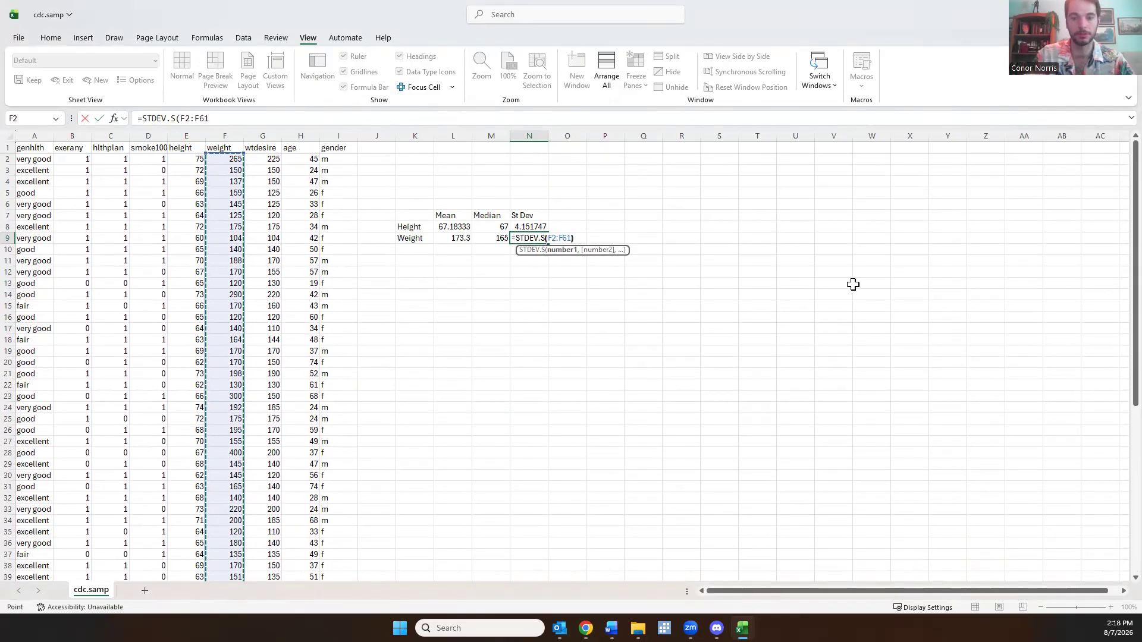
{"action": "key", "text": "Return"}
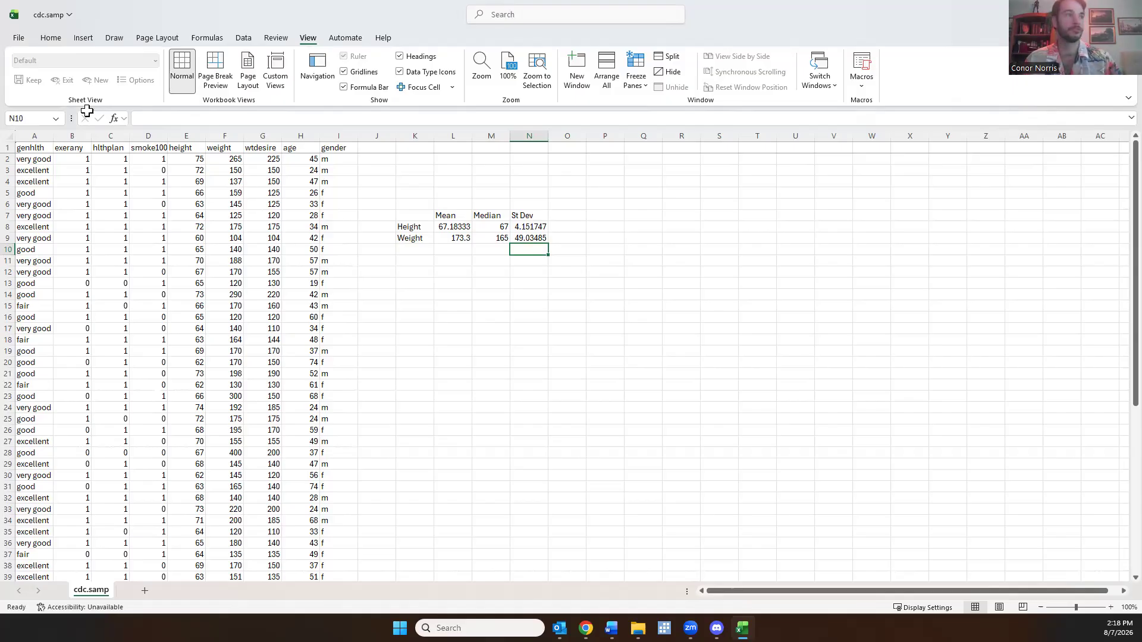
Add the header Minimum in cell O7 and calculate the minimum height in O8 with the MIN function over E2:E61.
{"action": "left_click", "coordinate": [563, 217]}
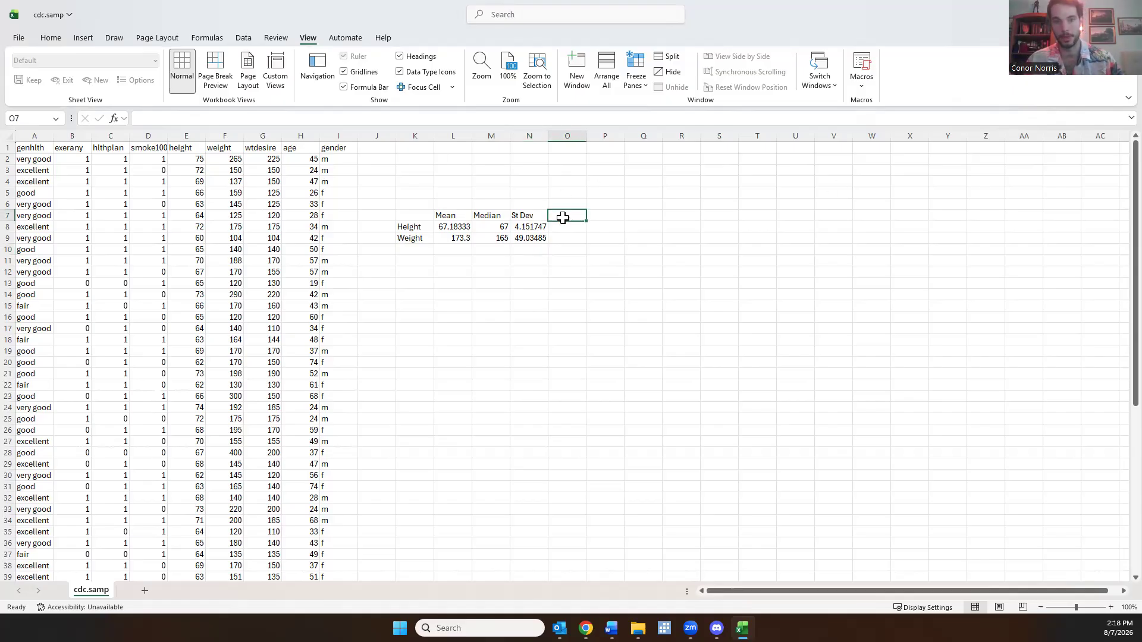
{"action": "type", "text": "Minimum"}
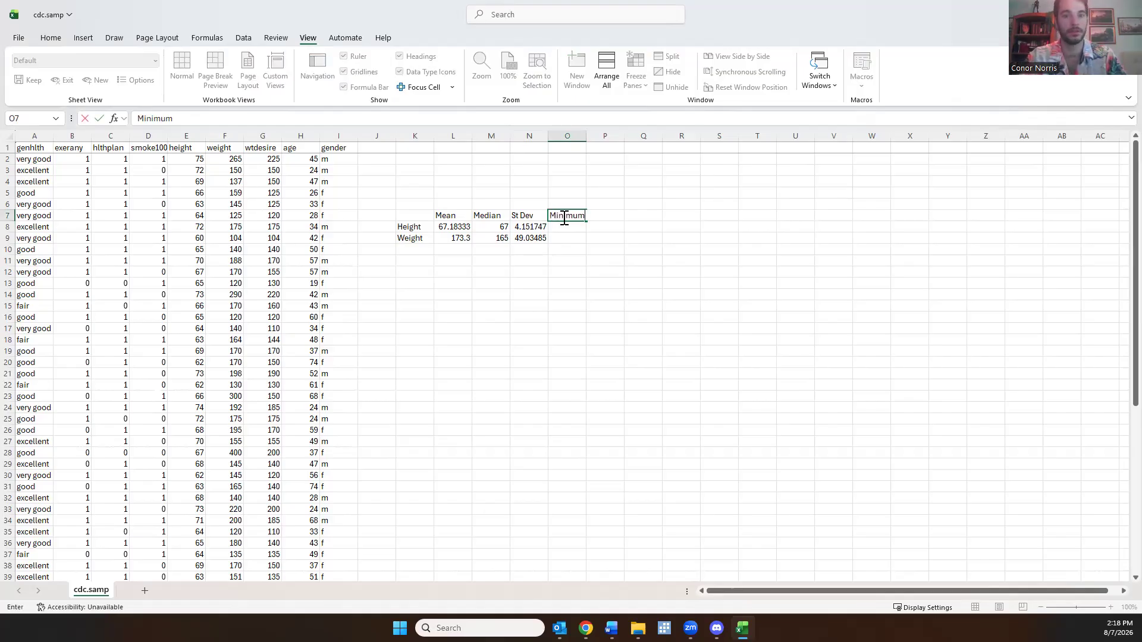
{"action": "key", "text": "Return"}
{"action": "type", "text": "=min"}
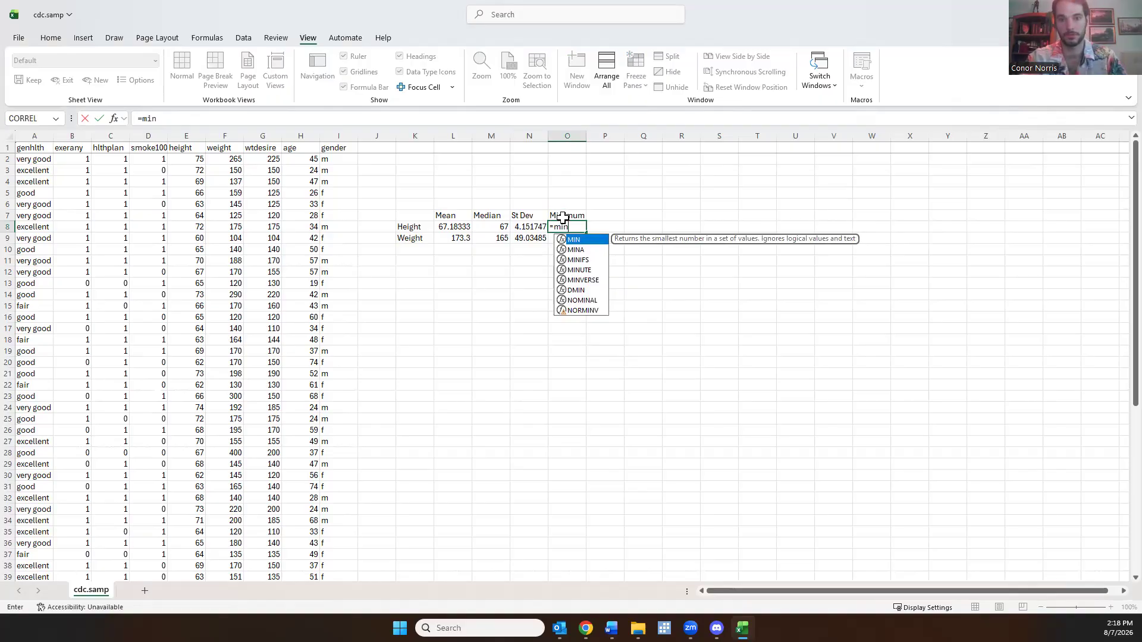
{"action": "type", "text": "("}
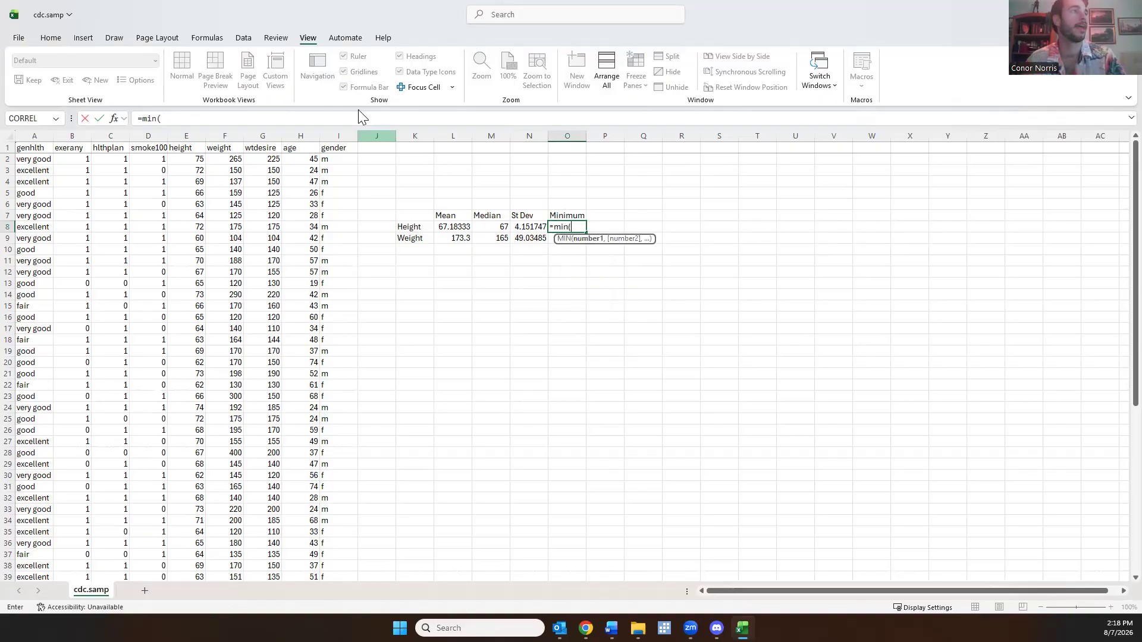
{"action": "left_click_drag", "start_coordinate": [195, 161], "coordinate": [202, 566]}
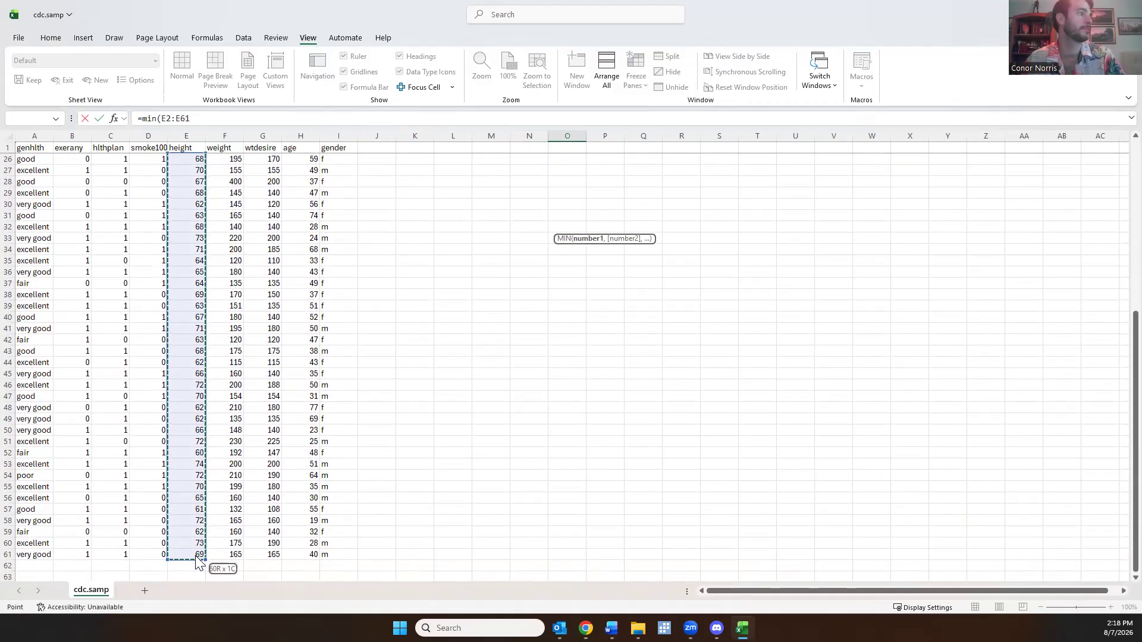
{"action": "scroll", "coordinate": [757, 341], "scroll_direction": "up", "scroll_amount": 7}
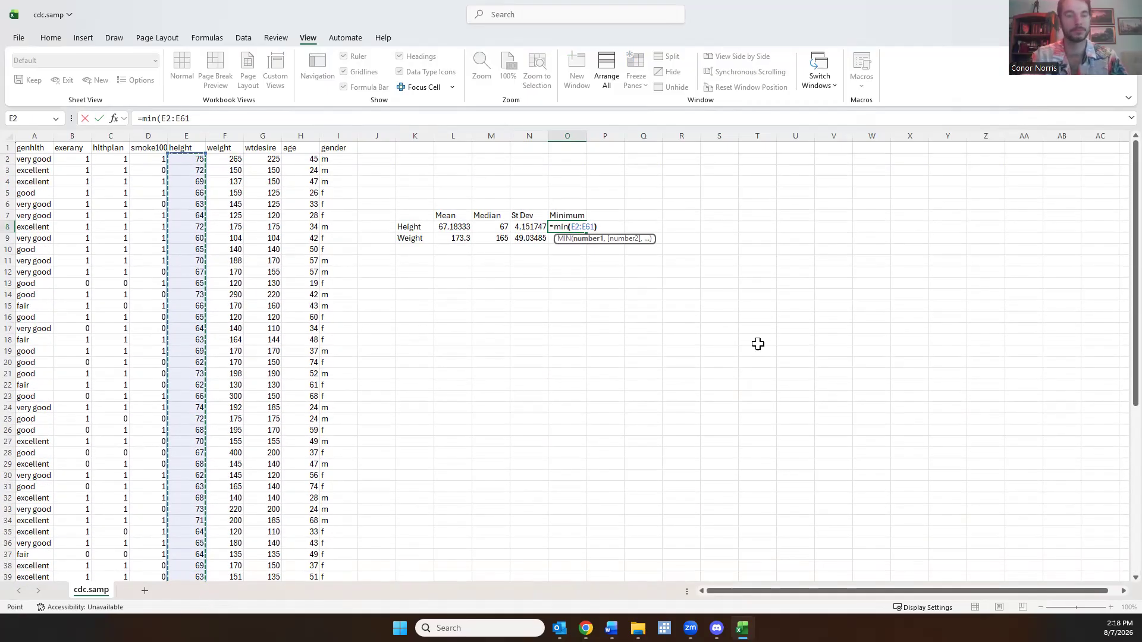
{"action": "key", "text": "Return"}
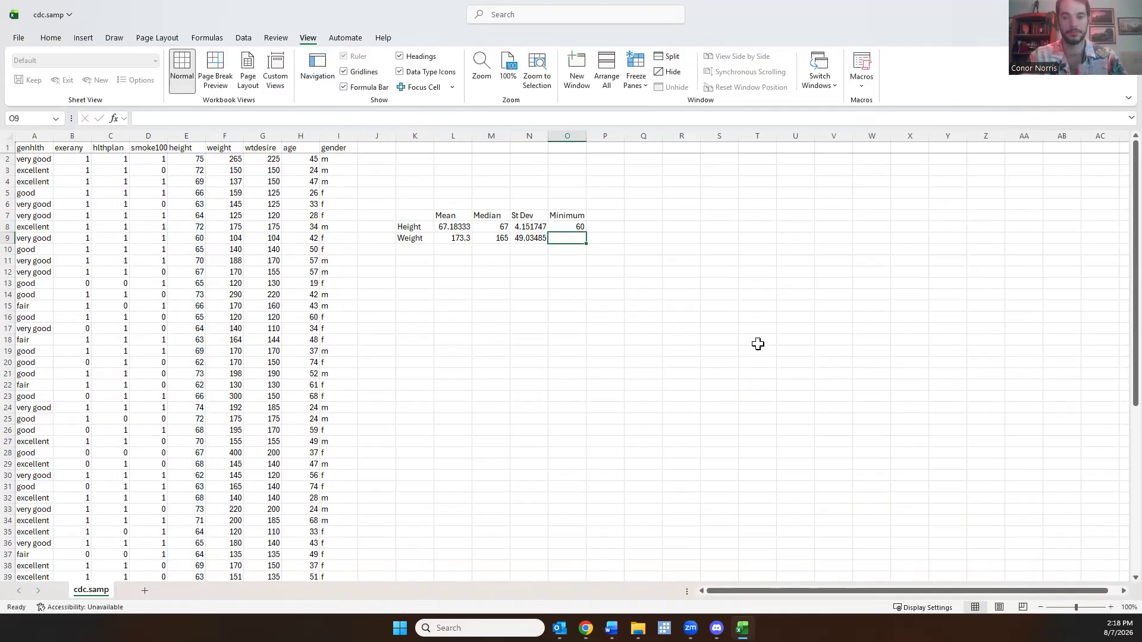
Calculate the minimum weight in cell O9 with the MIN function over the weight data in column F.
{"action": "type", "text": "=min("}
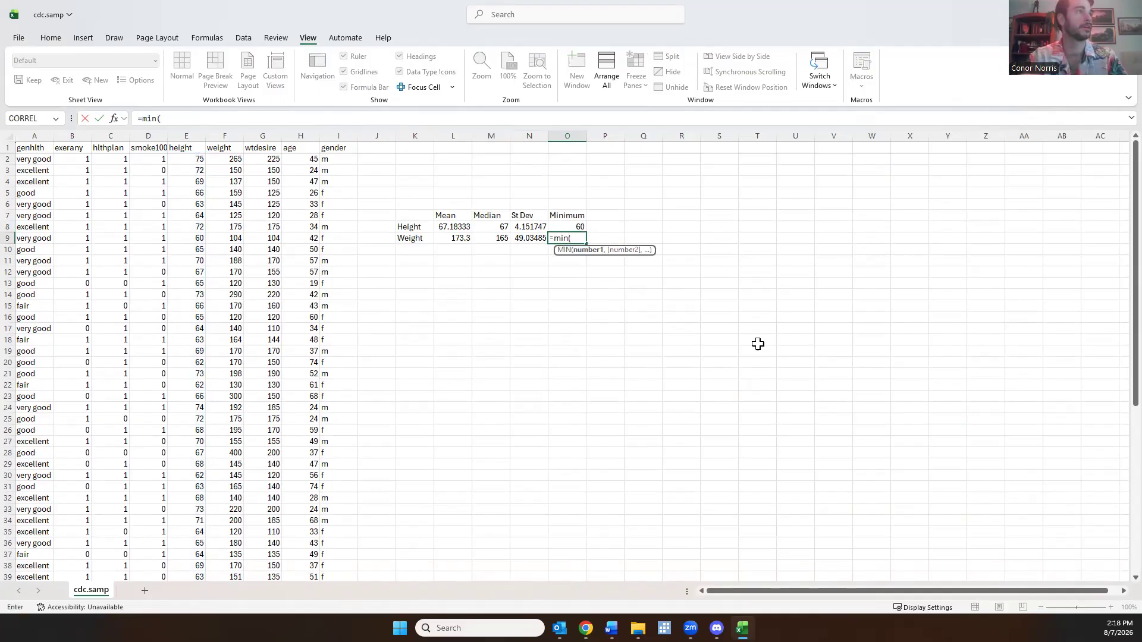
{"action": "left_click_drag", "start_coordinate": [226, 158], "coordinate": [248, 563]}
{"action": "key", "text": "Return"}
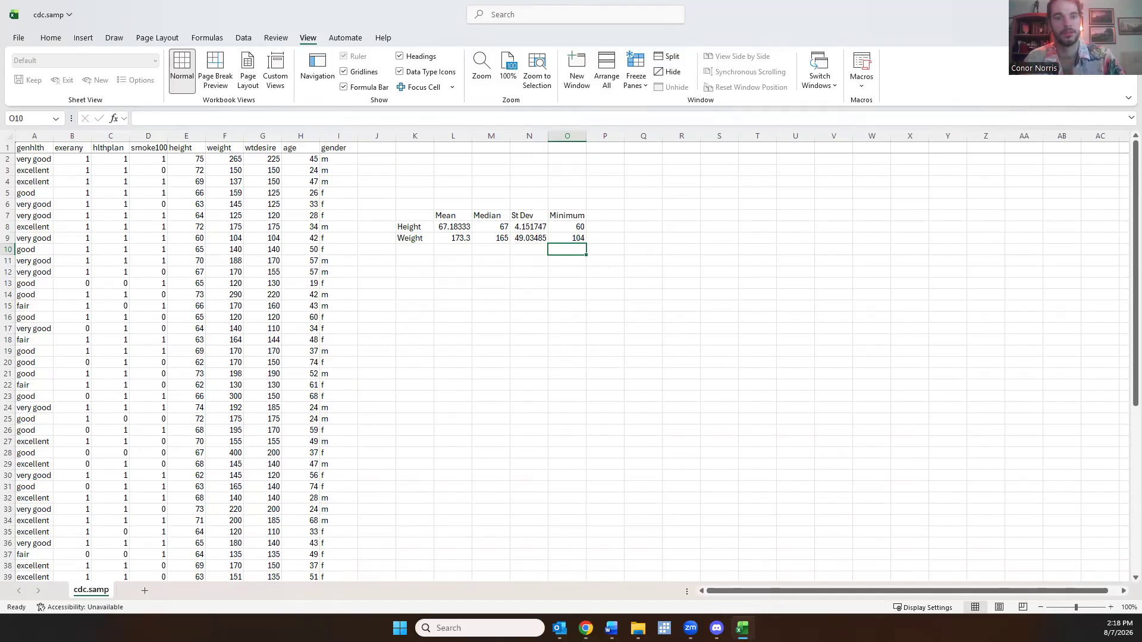
Add the header Q1 in cell P7 and calculate the height's first quartile in P8 with the formula =quartile(E2:E61,1).
{"action": "left_click", "coordinate": [616, 212]}
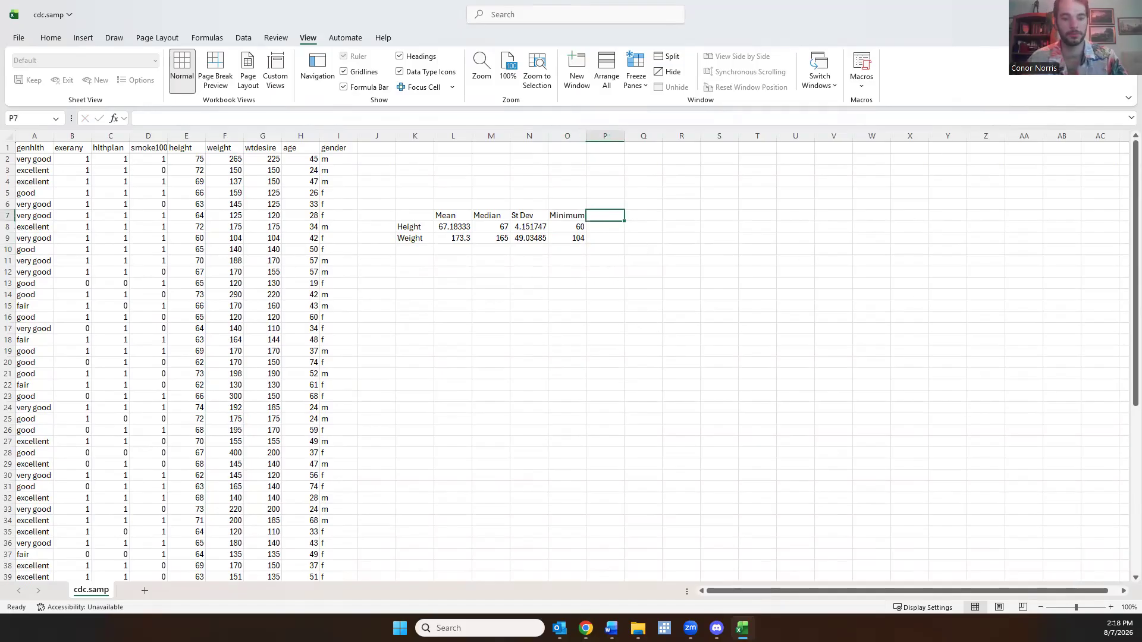
{"action": "type", "text": "Q1"}
{"action": "key", "text": "Return"}
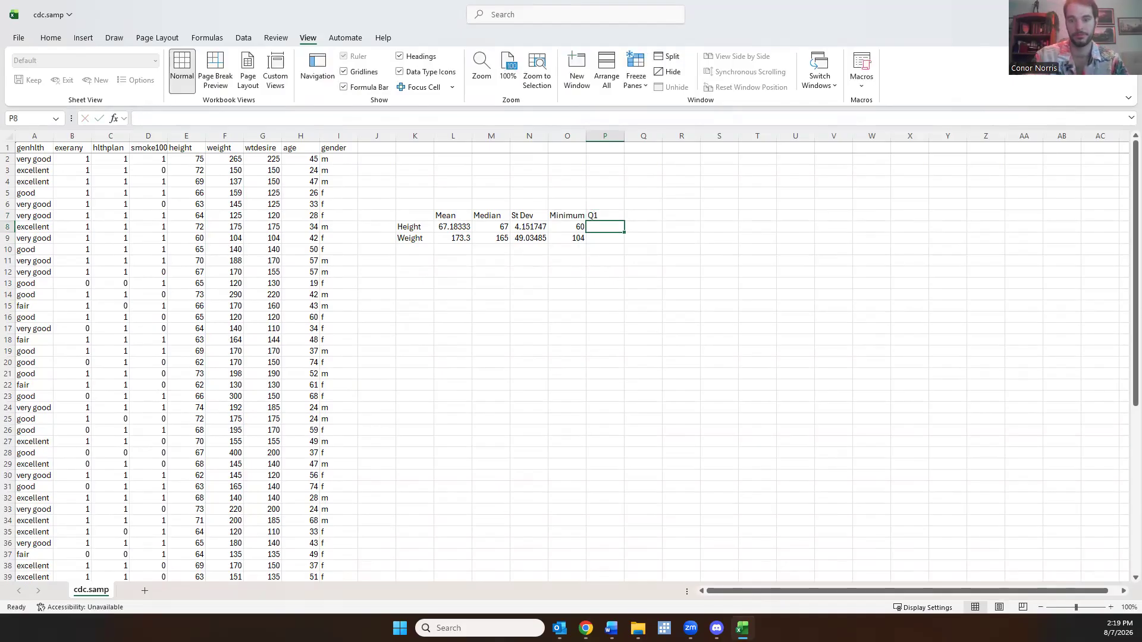
{"action": "type", "text": "="}
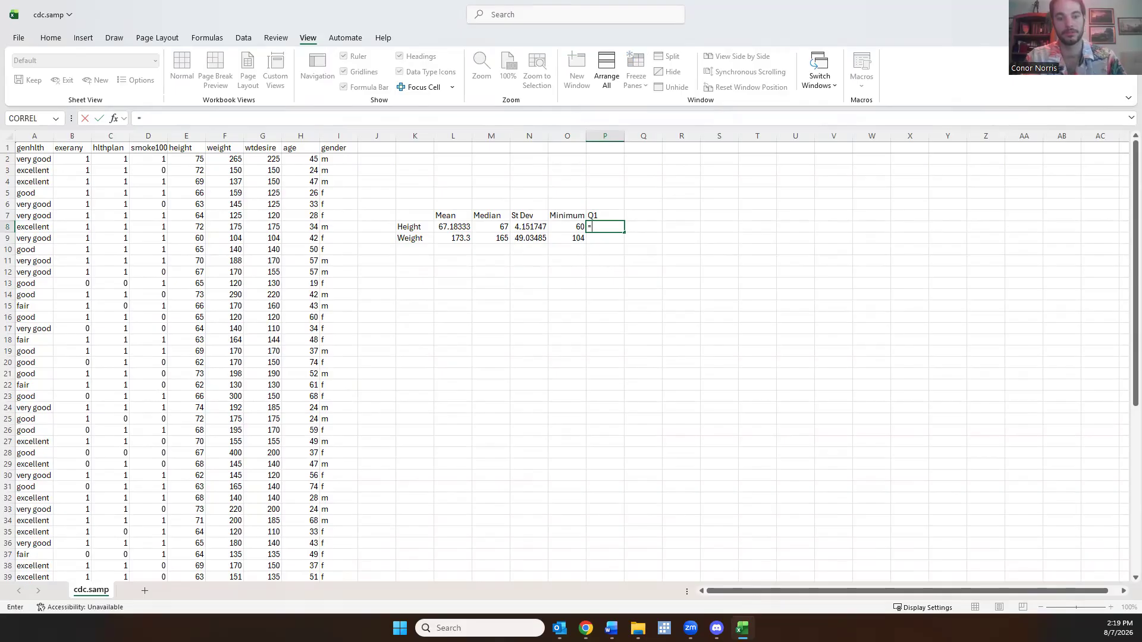
{"action": "type", "text": "quartile"}
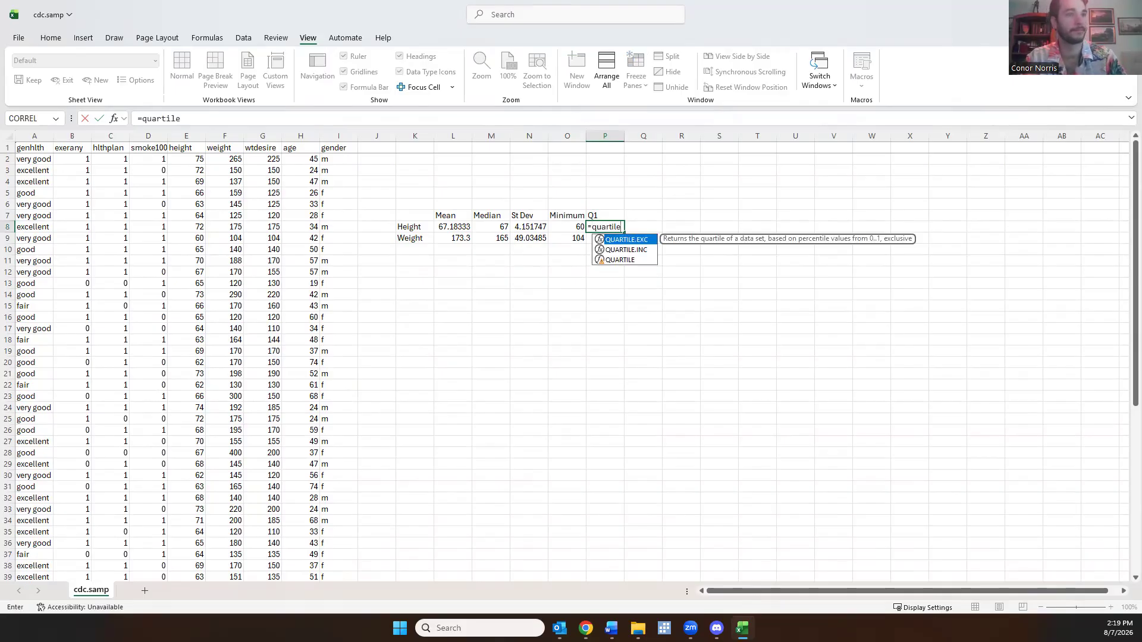
{"action": "type", "text": "("}
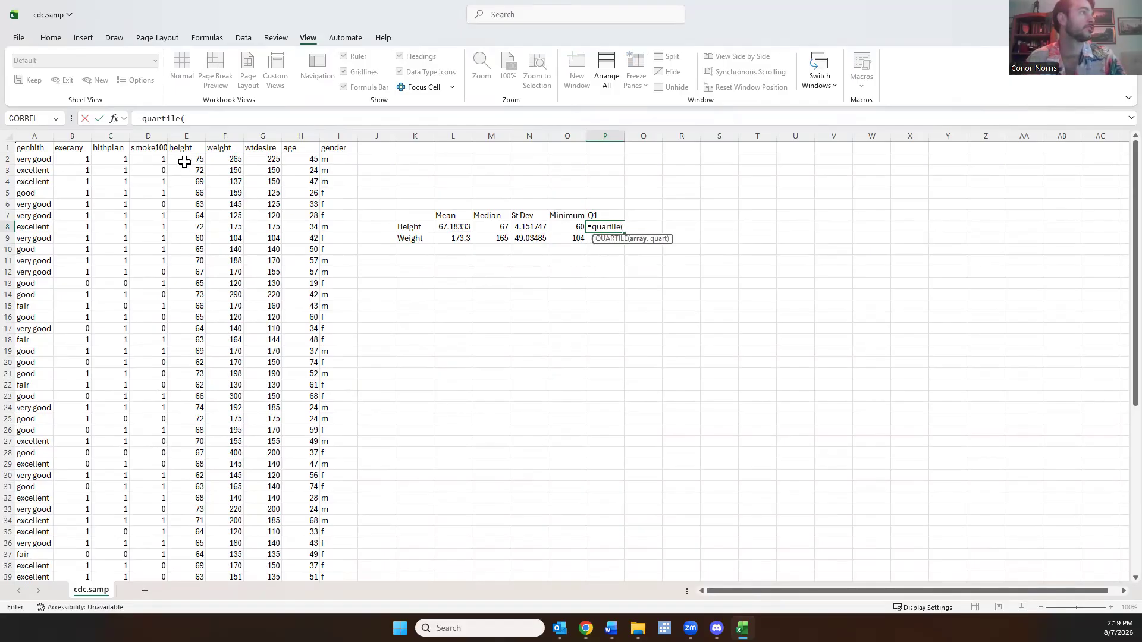
{"action": "left_click_drag", "start_coordinate": [186, 159], "coordinate": [188, 555]}
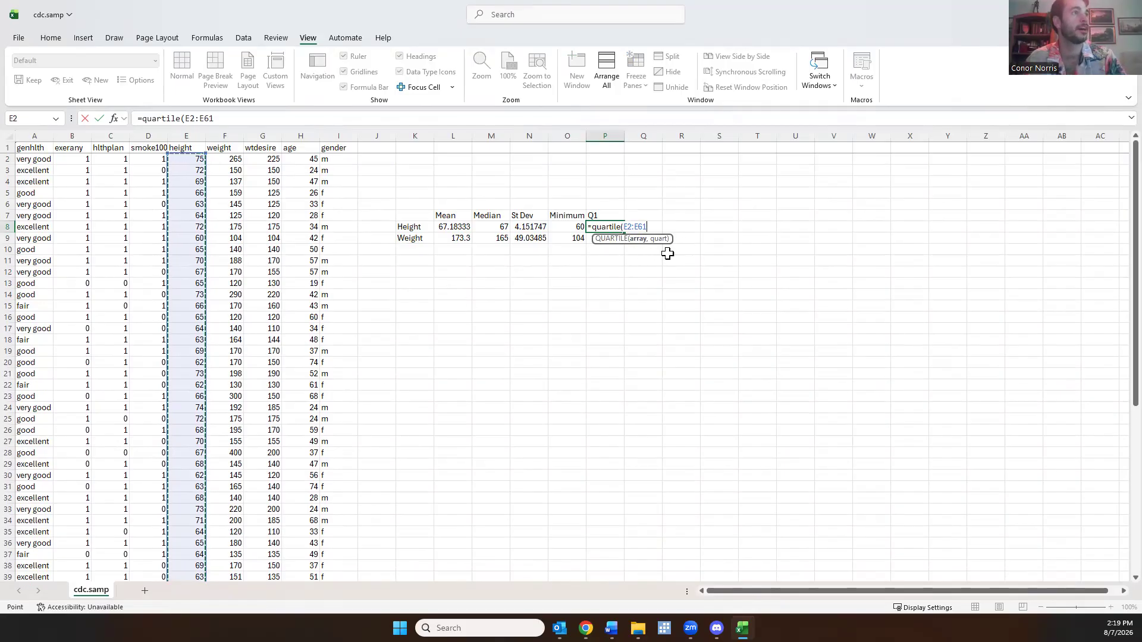
{"action": "type", "text": ","}
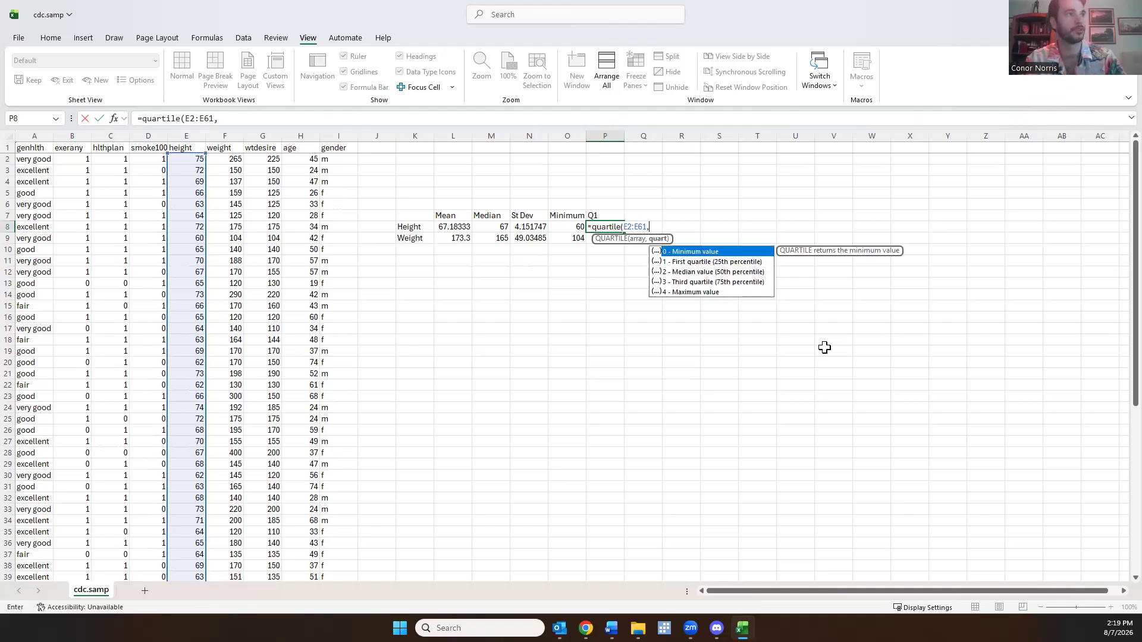
{"action": "type", "text": "1)"}
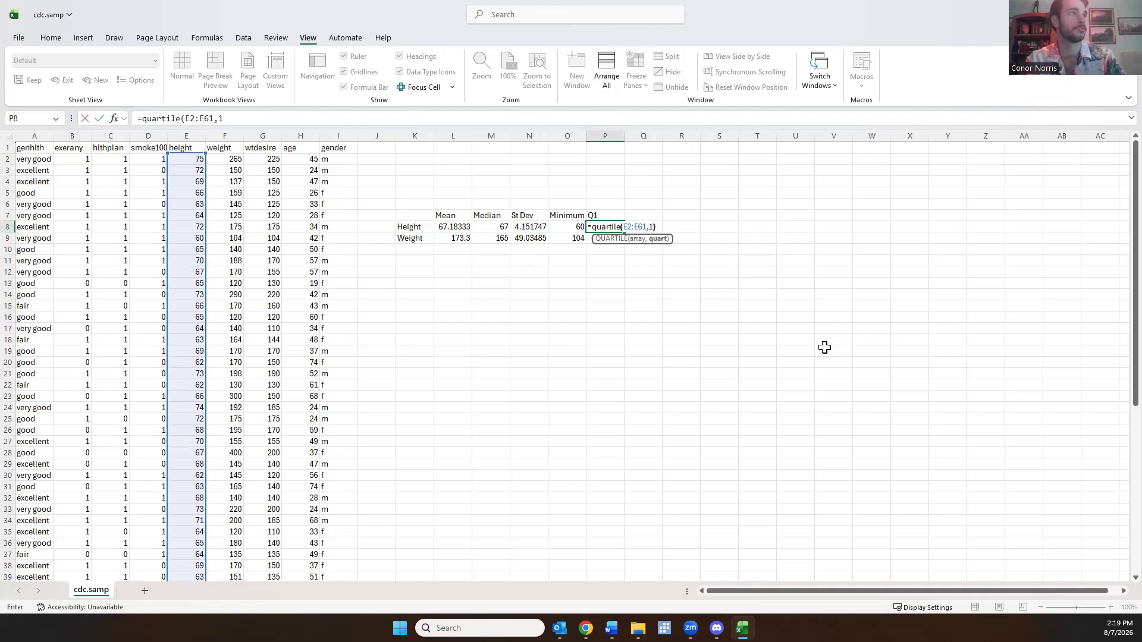
{"action": "key", "text": "Return"}
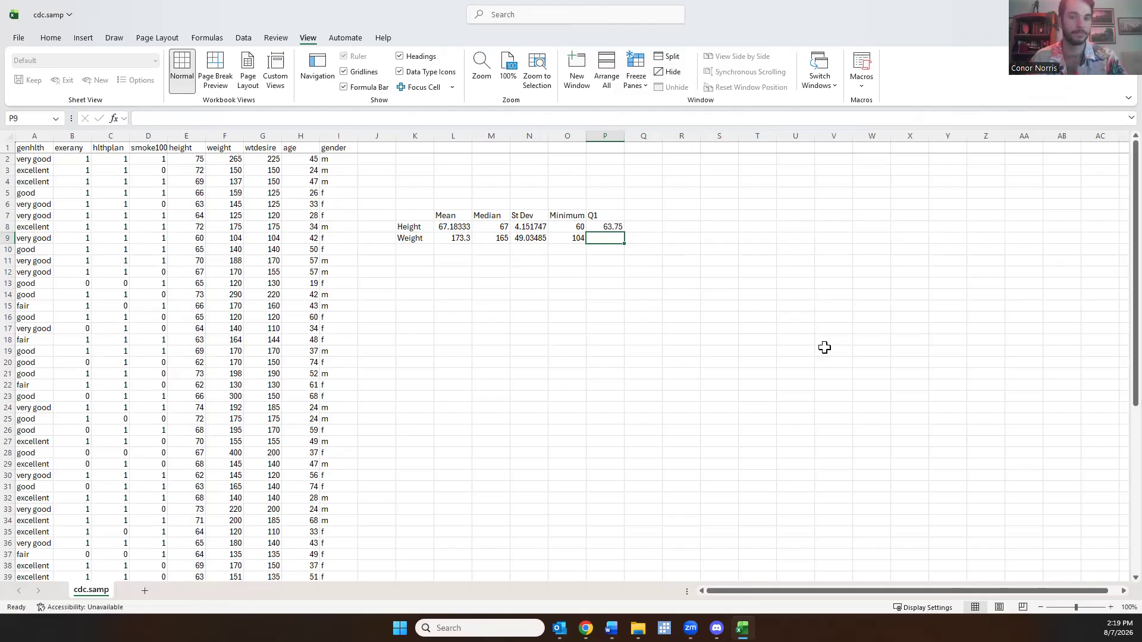
Calculate the weight's first quartile in cell P9 with the formula =quartile(F2:F61,1).
{"action": "type", "text": "="}
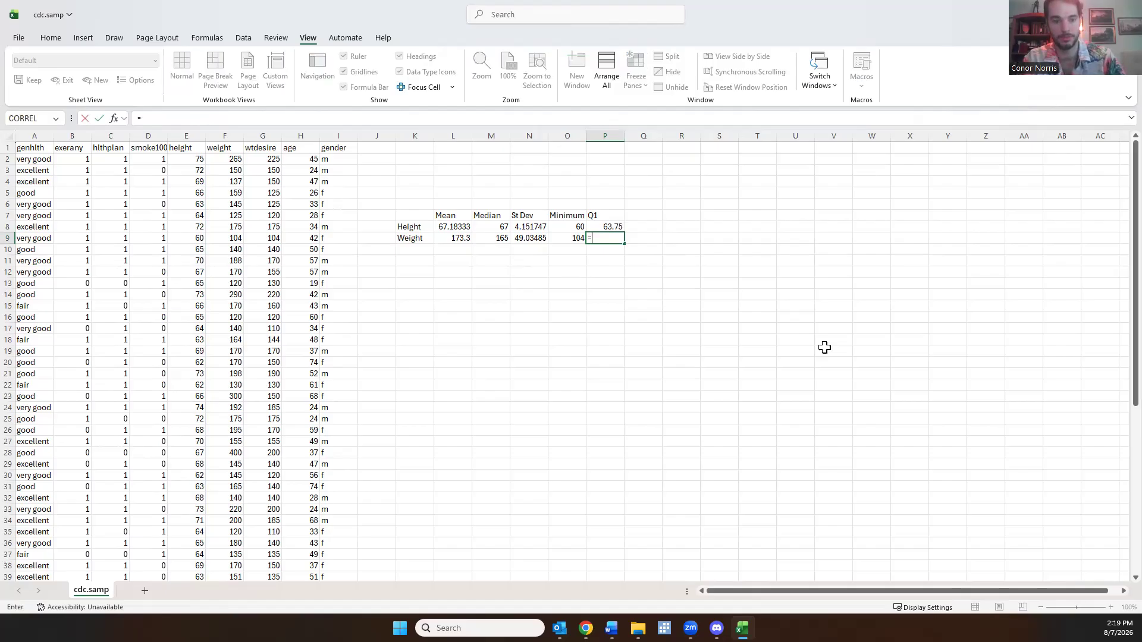
{"action": "type", "text": "quartile"}
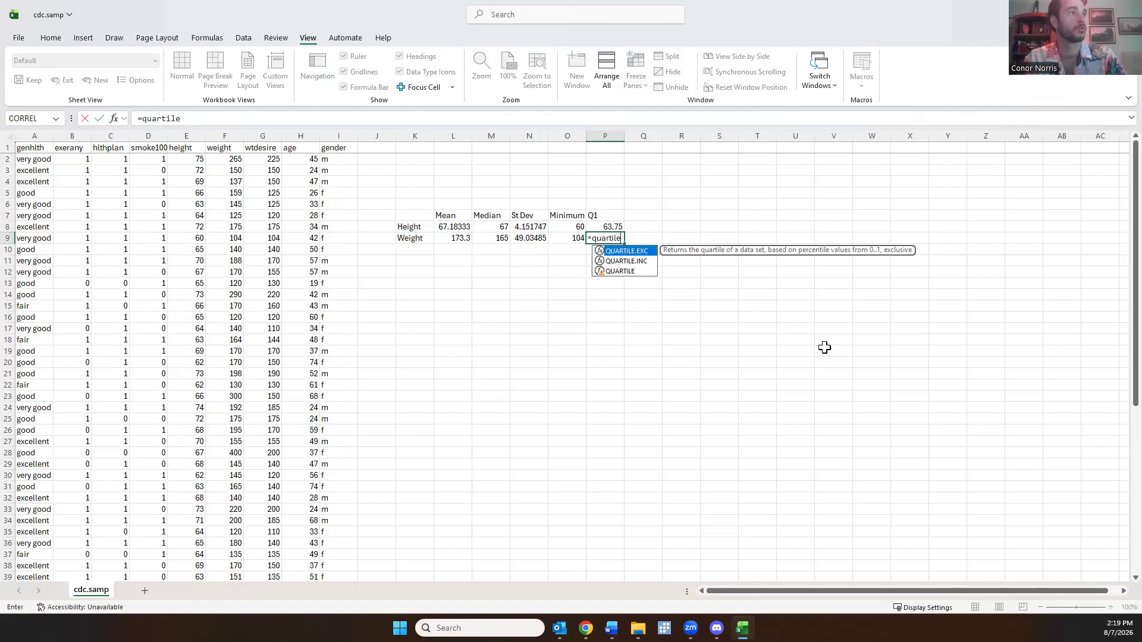
{"action": "type", "text": "("}
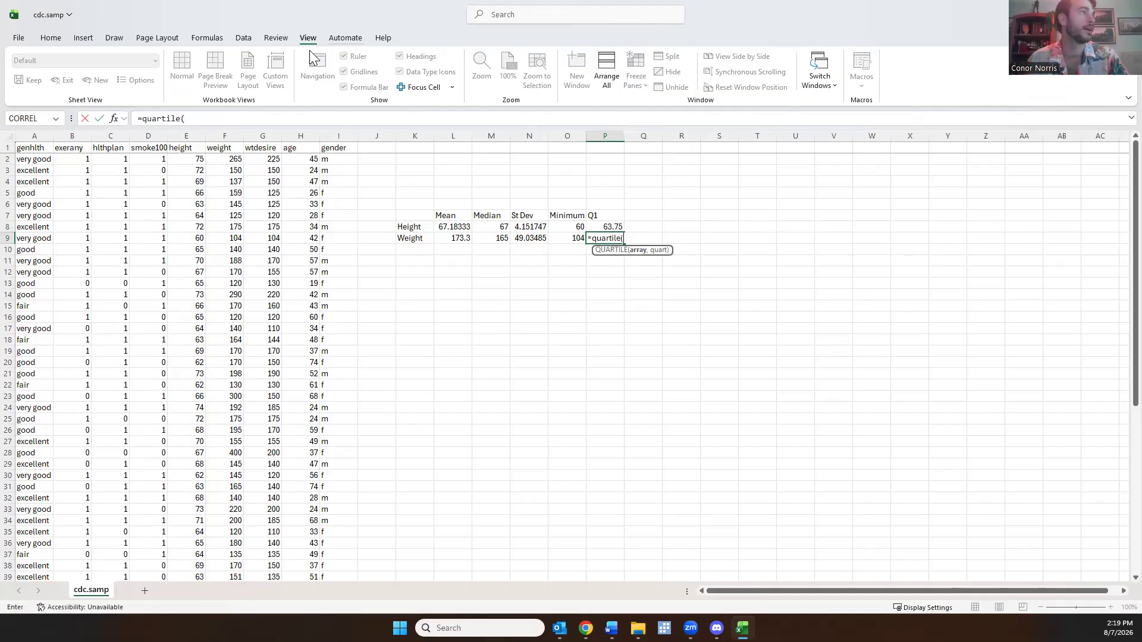
{"action": "left_click_drag", "start_coordinate": [228, 156], "coordinate": [233, 568]}
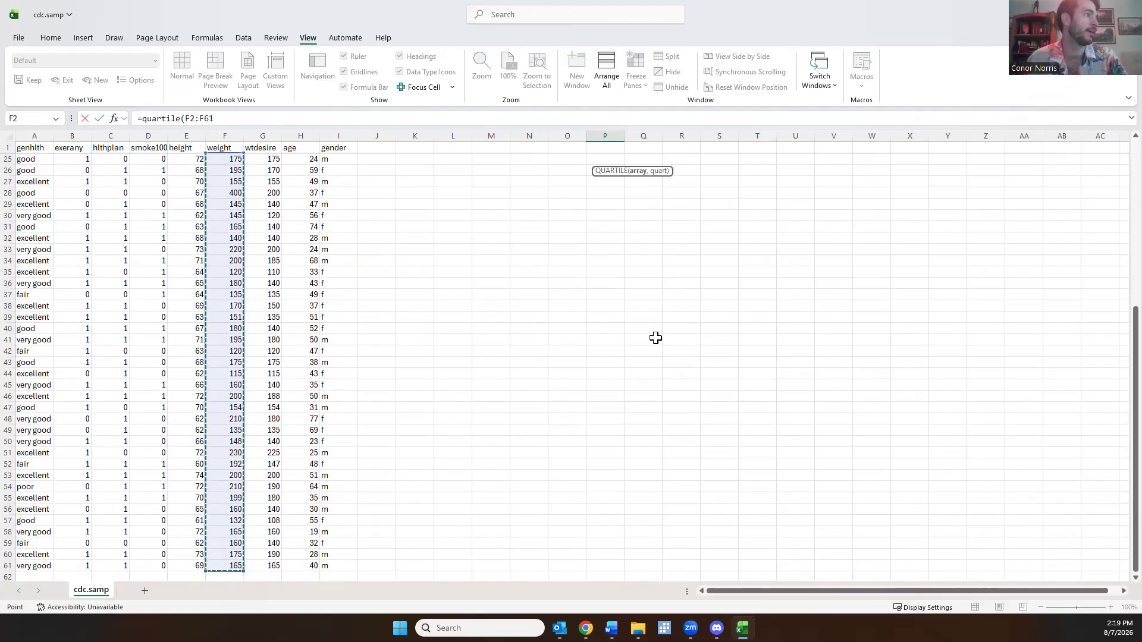
{"action": "scroll", "coordinate": [658, 333], "scroll_direction": "up", "scroll_amount": 8}
{"action": "type", "text": ",1"}
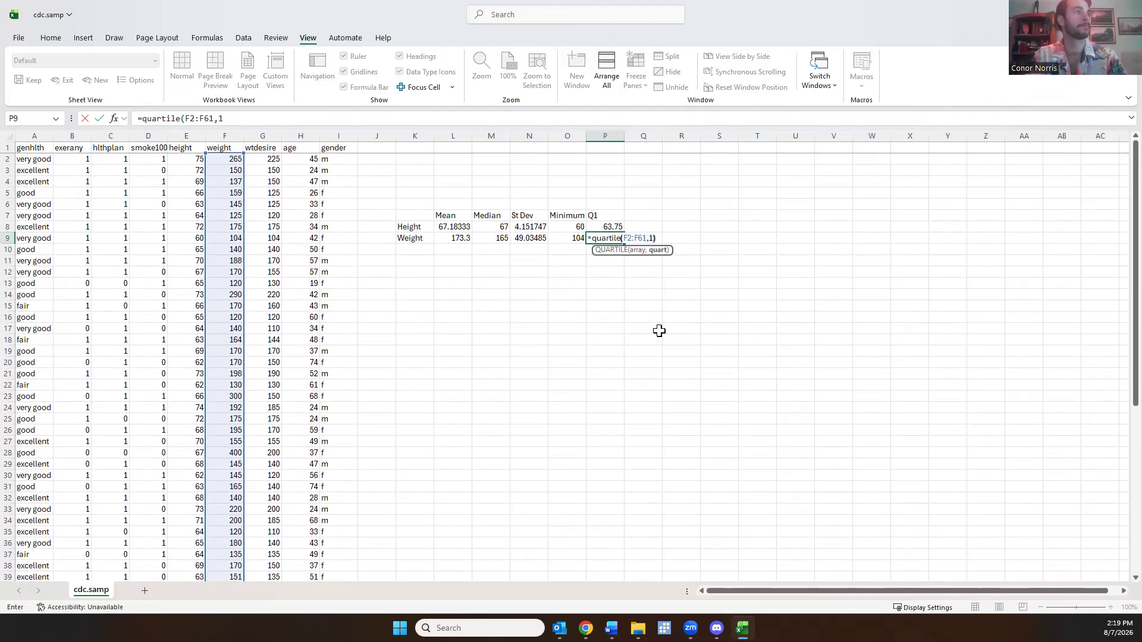
{"action": "key", "text": "Return"}
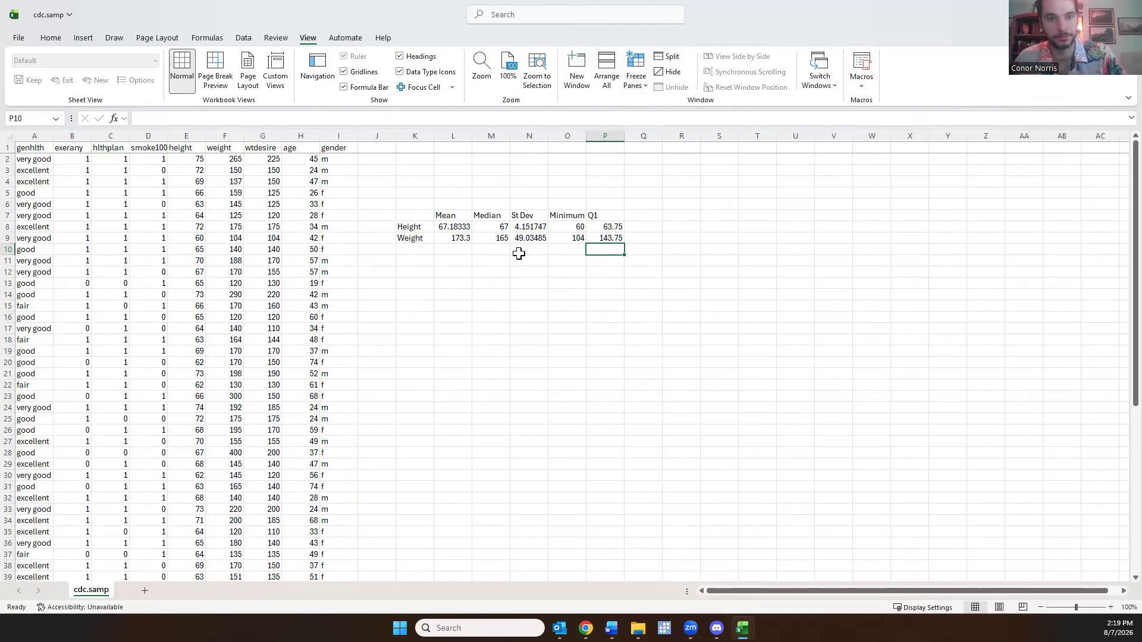
Add the header Q3 in cell Q7 and calculate the height's third quartile in Q8 with the formula =quartile(E2:E61,3).
{"action": "left_click", "coordinate": [645, 218]}
{"action": "type", "text": "Q3"}
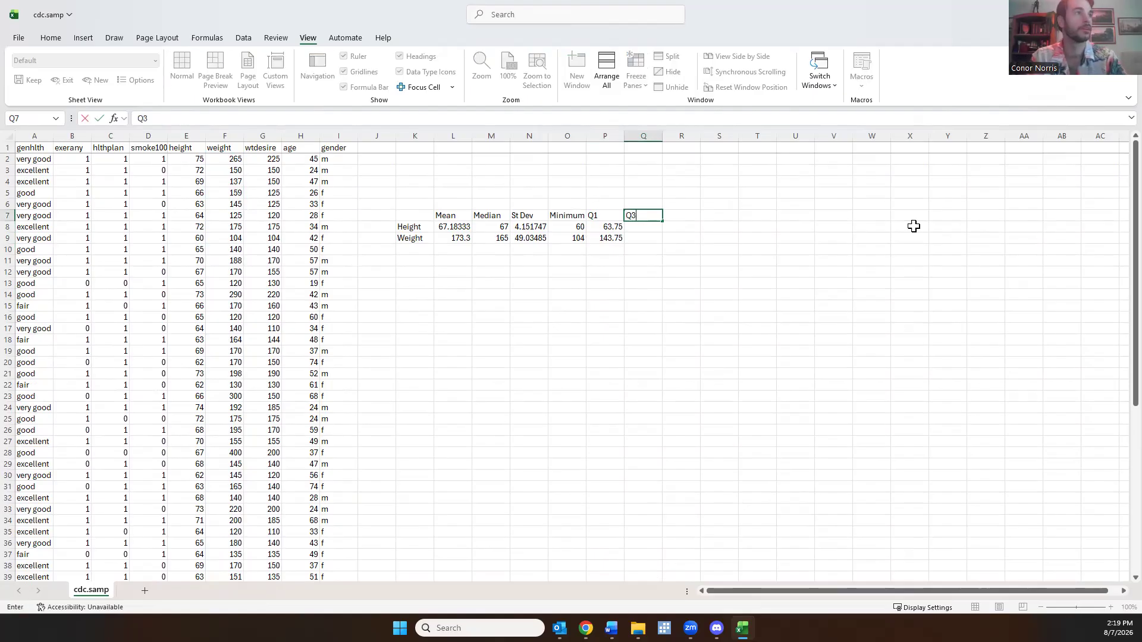
{"action": "key", "text": "Return"}
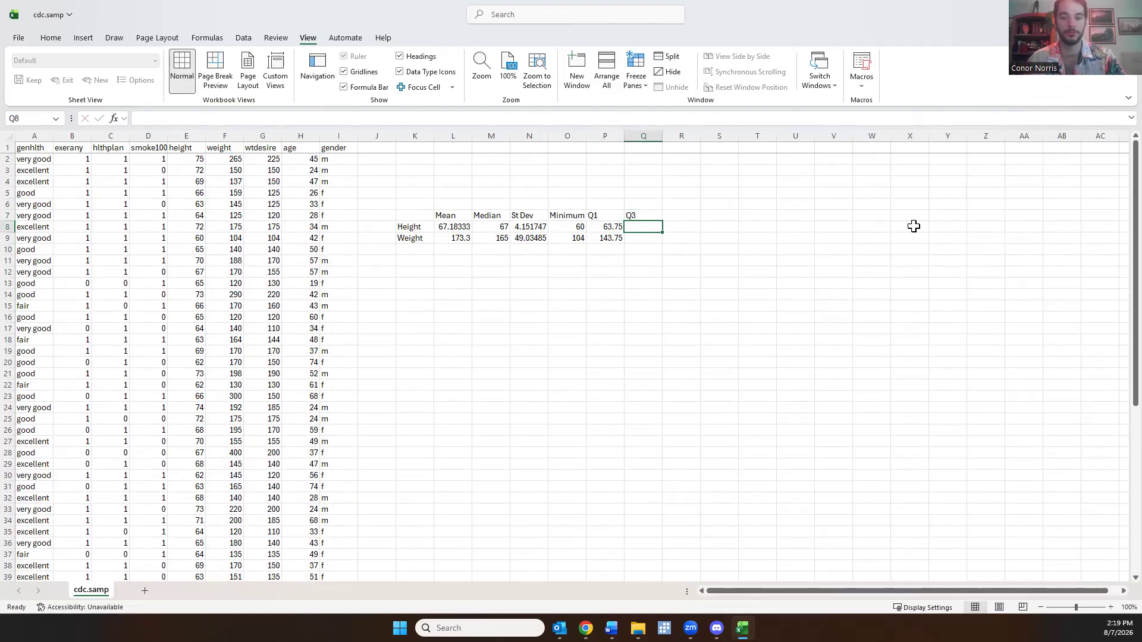
{"action": "type", "text": "=quartile("}
{"action": "left_click_drag", "start_coordinate": [192, 162], "coordinate": [198, 544]}
{"action": "scroll", "coordinate": [545, 361], "scroll_direction": "up", "scroll_amount": 8}
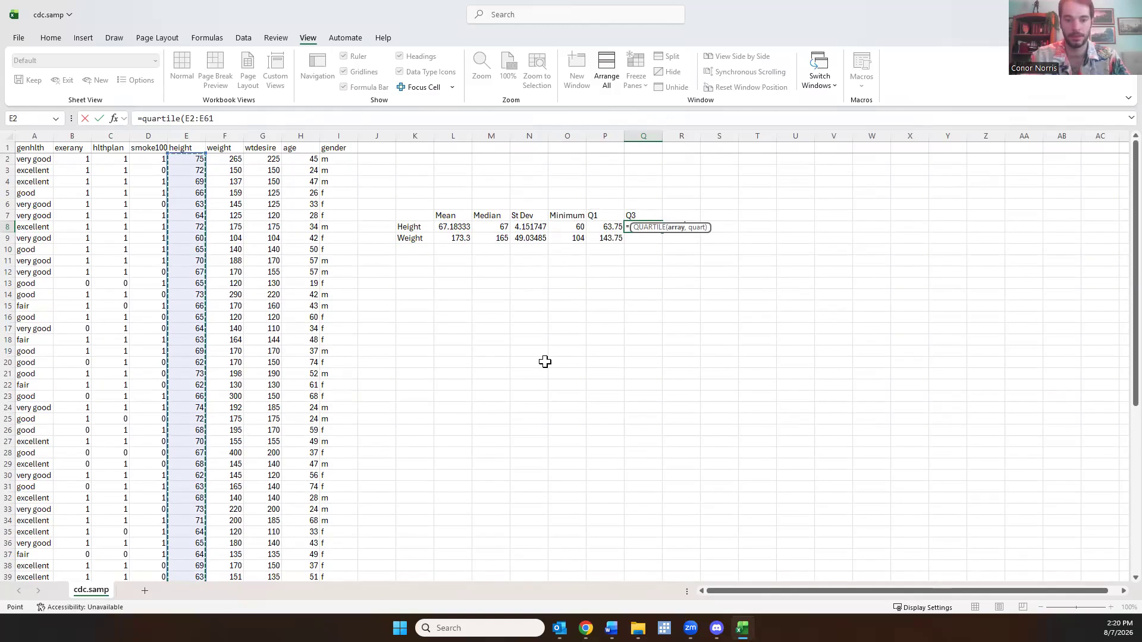
{"action": "type", "text": ",3"}
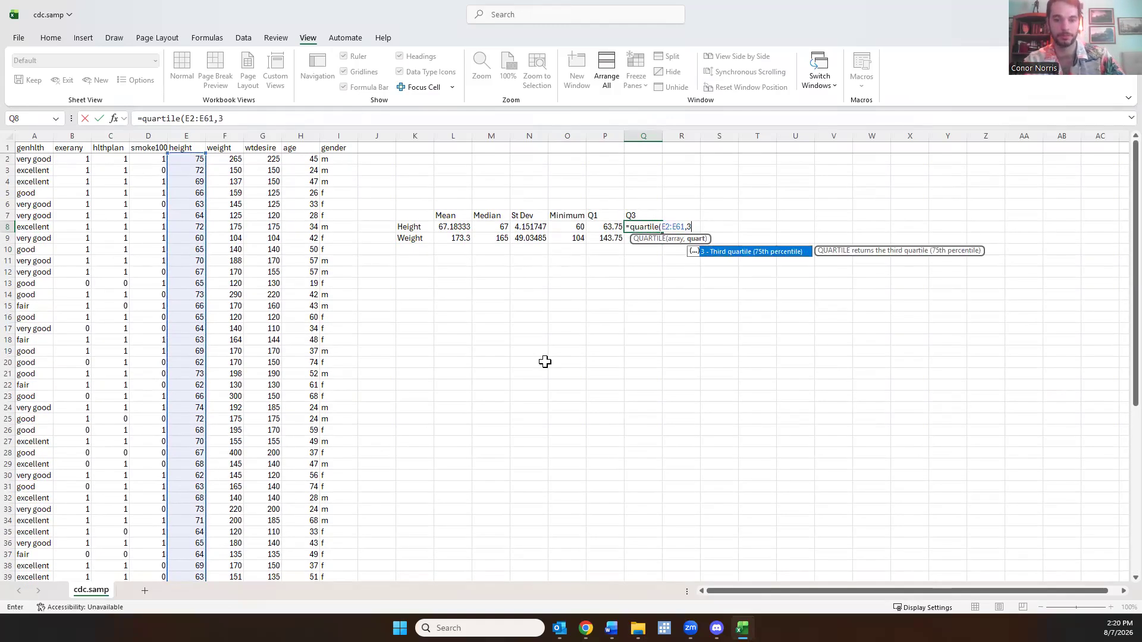
{"action": "type", "text": ")"}
{"action": "key", "text": "Return"}
Calculate the weight's third quartile in cell Q9 with the QUARTILE function over F2:F61 and quartile 3.
{"action": "type", "text": "="}
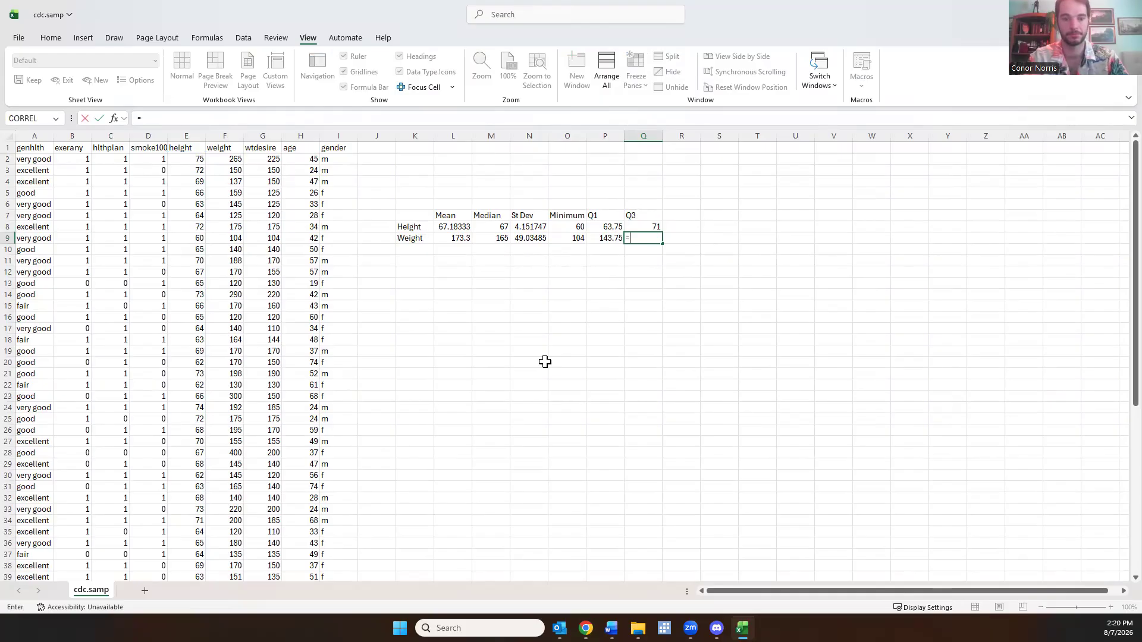
{"action": "type", "text": "quartile"}
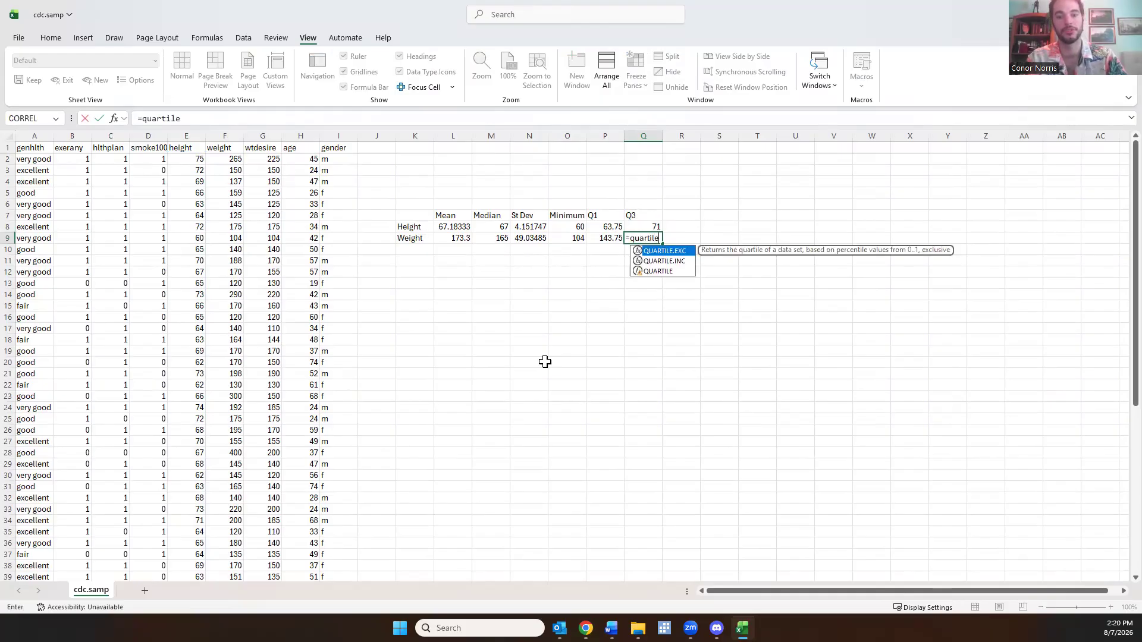
{"action": "type", "text": "("}
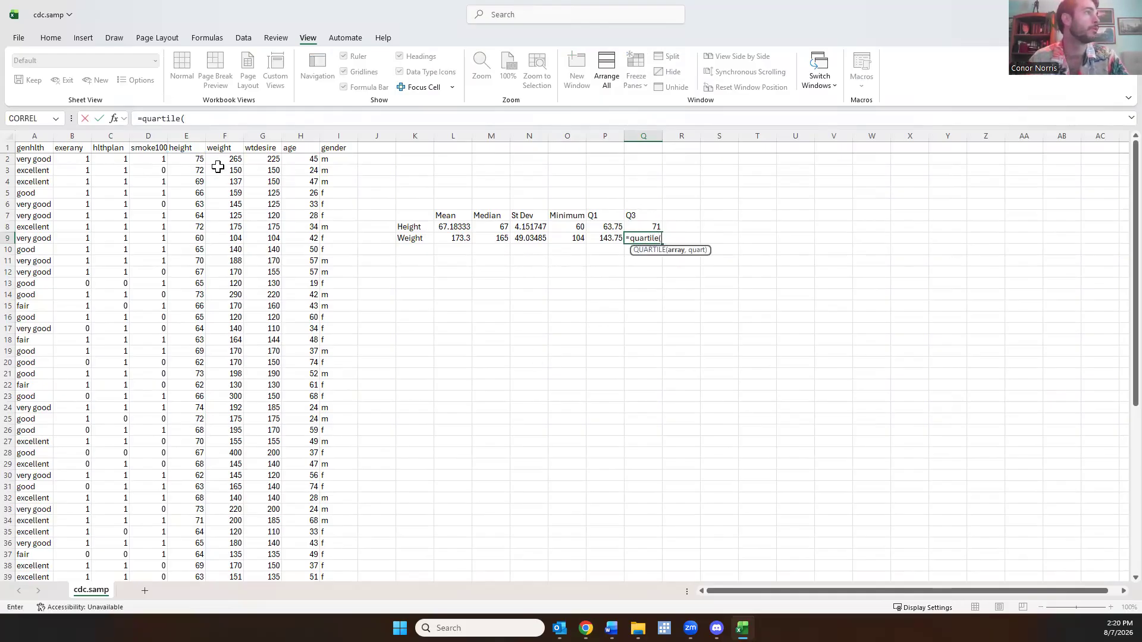
{"action": "left_click_drag", "start_coordinate": [229, 161], "coordinate": [225, 555]}
{"action": "scroll", "coordinate": [725, 329], "scroll_direction": "up", "scroll_amount": 8}
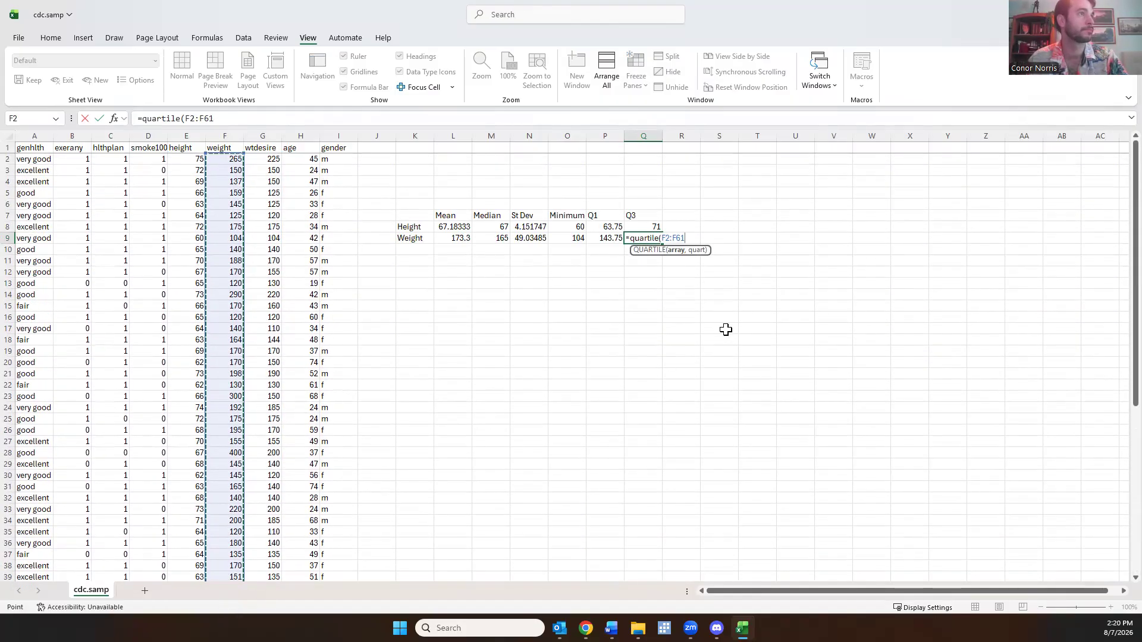
{"action": "type", "text": ",3"}
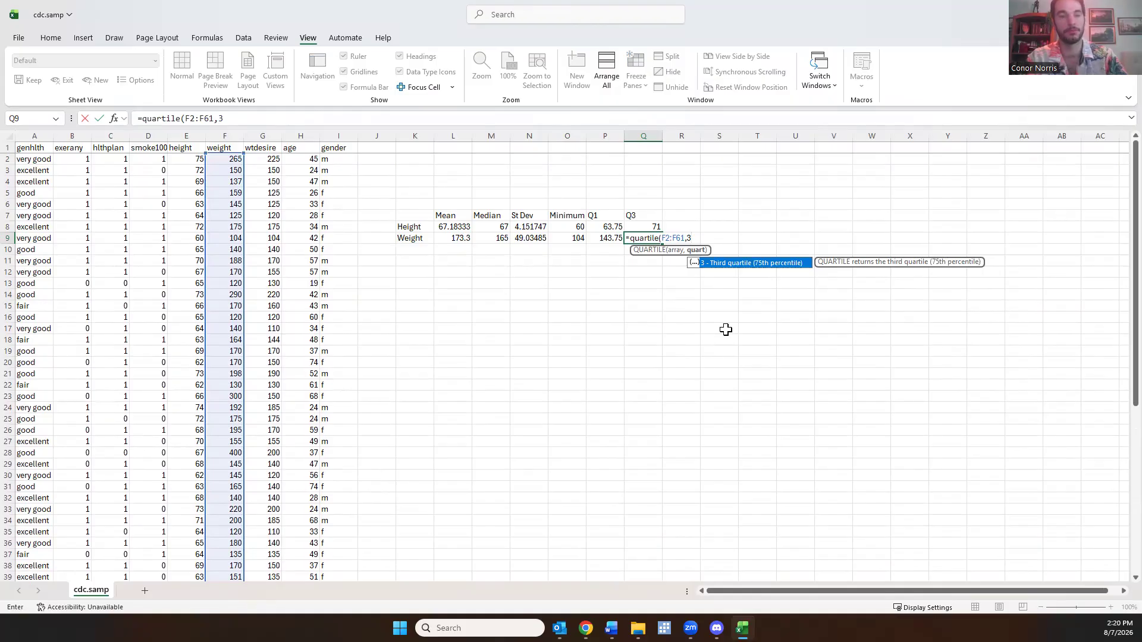
{"action": "key", "text": "Return"}
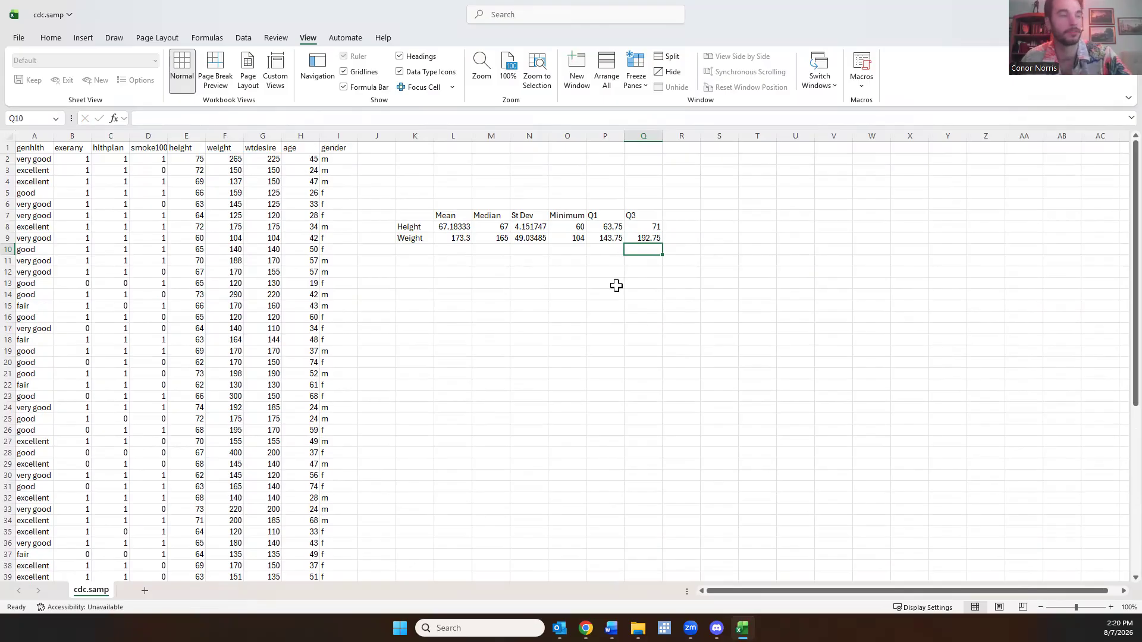
Add the header Max in cell R7 and calculate the maximum height in R8 with the MAX function over E2:E61.
{"action": "left_click", "coordinate": [678, 205]}
{"action": "key", "text": "Down"}
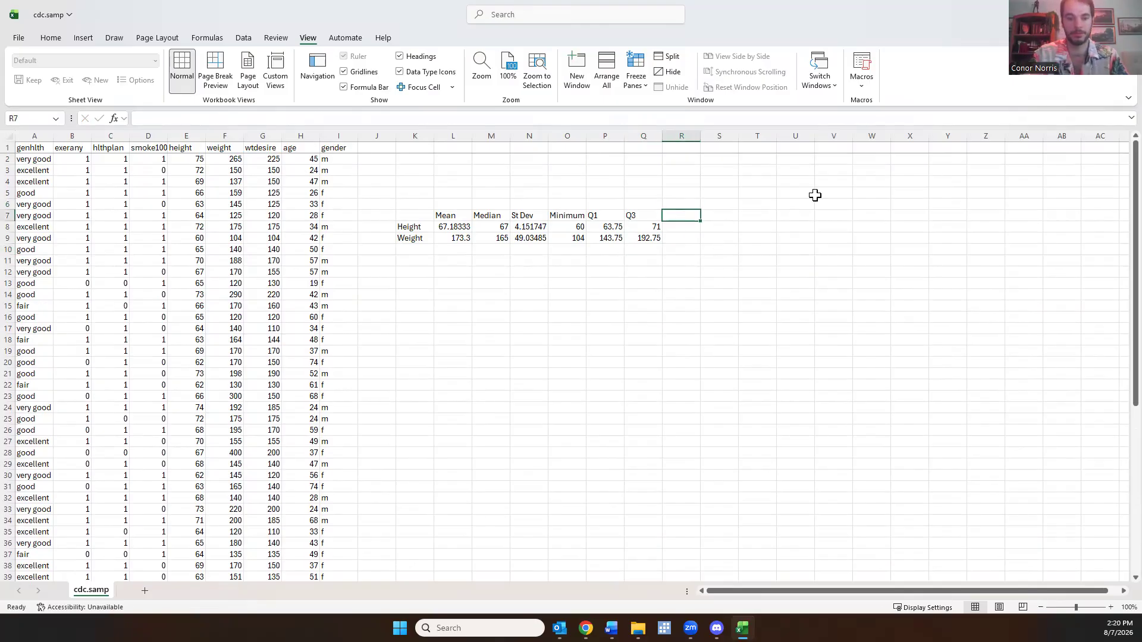
{"action": "type", "text": "Max"}
{"action": "key", "text": "Return"}
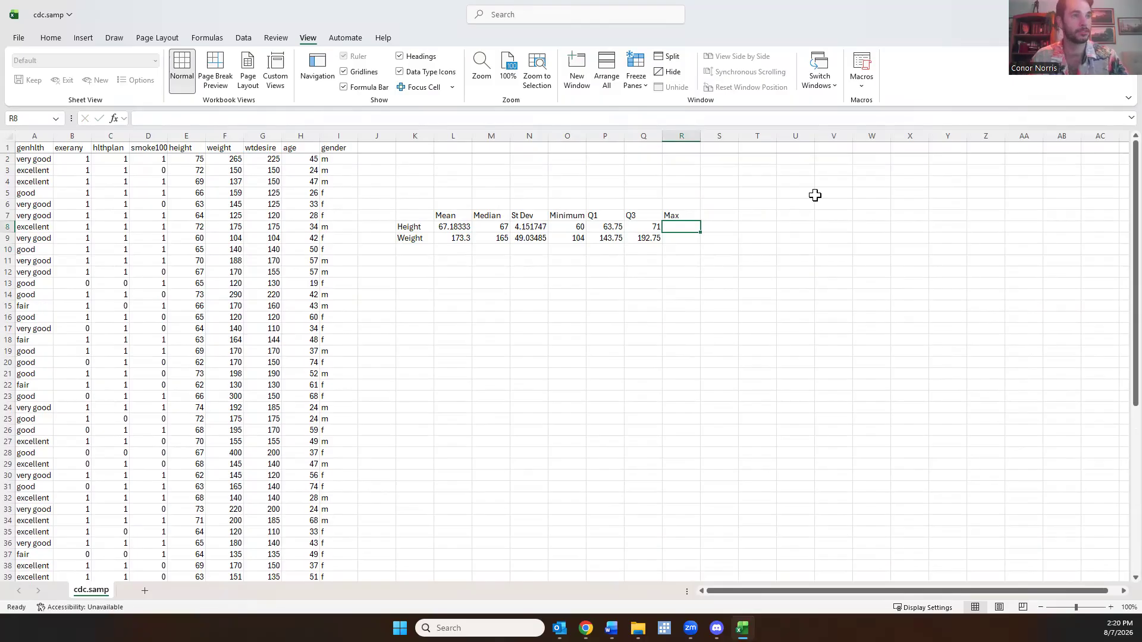
{"action": "type", "text": "=max("}
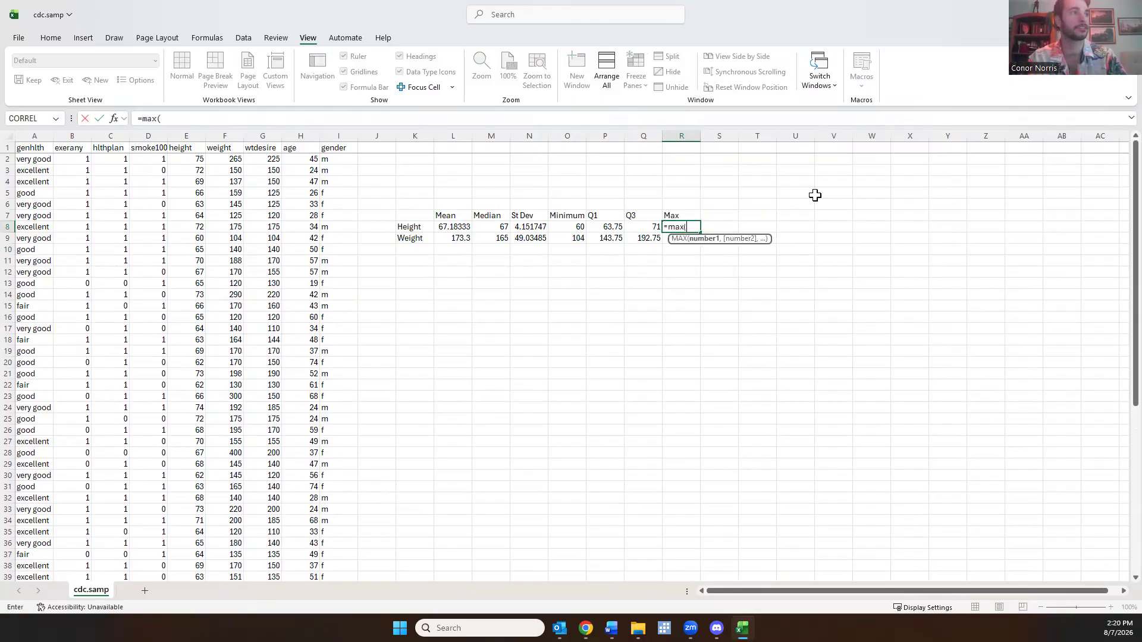
{"action": "left_click_drag", "start_coordinate": [197, 159], "coordinate": [193, 554]}
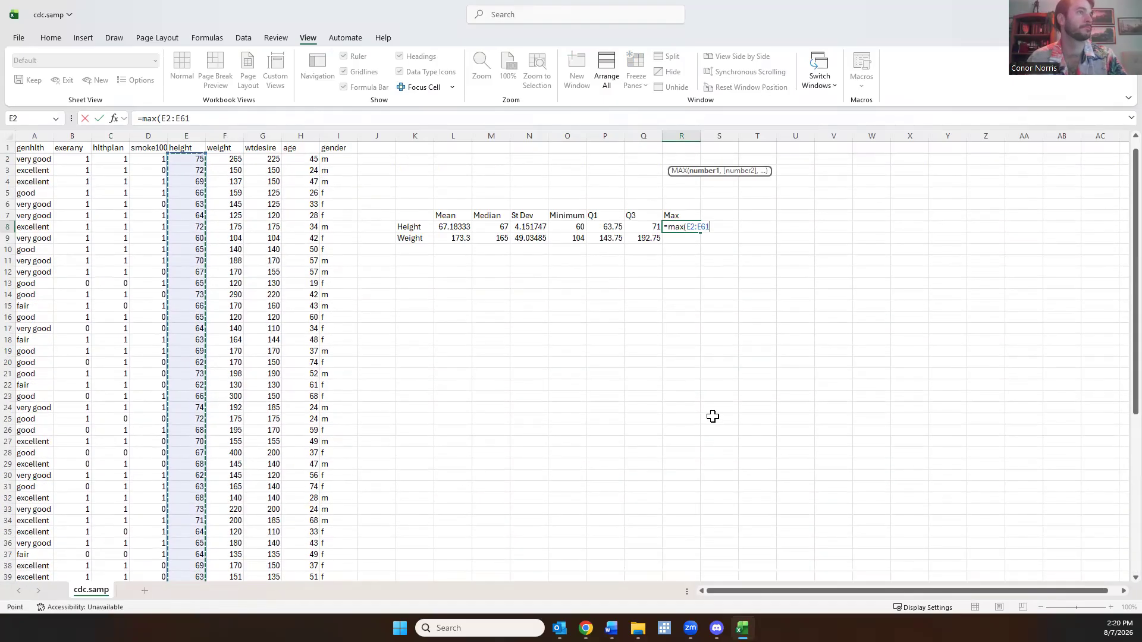
{"action": "key", "text": "Return"}
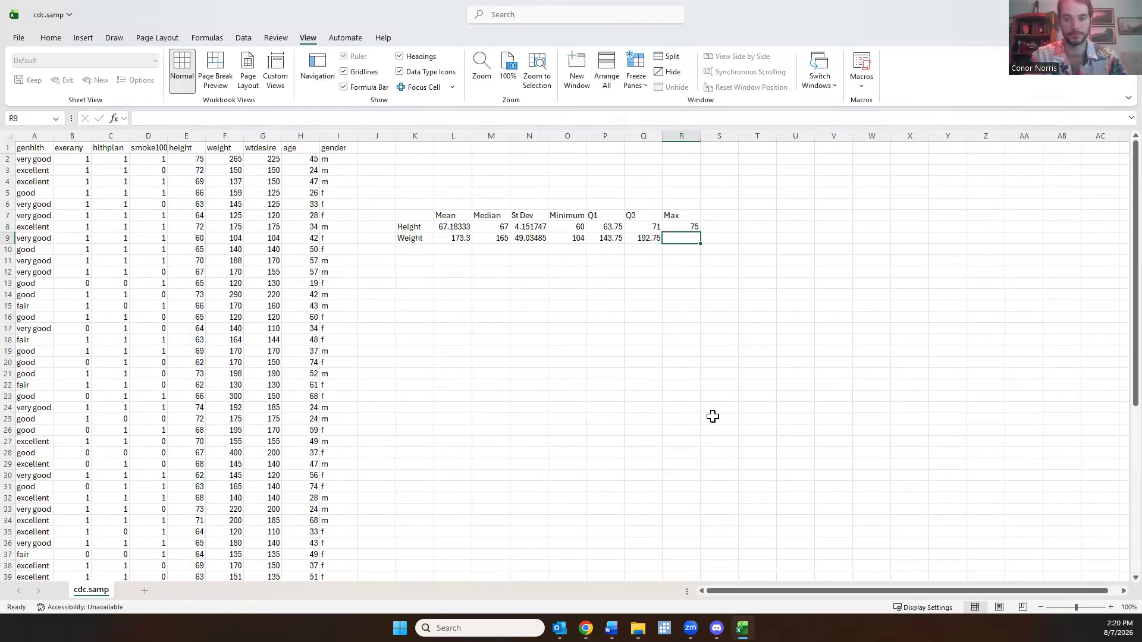
Calculate the maximum weight in cell R9 with the MAX function over F2:F61.
{"action": "type", "text": "=max"}
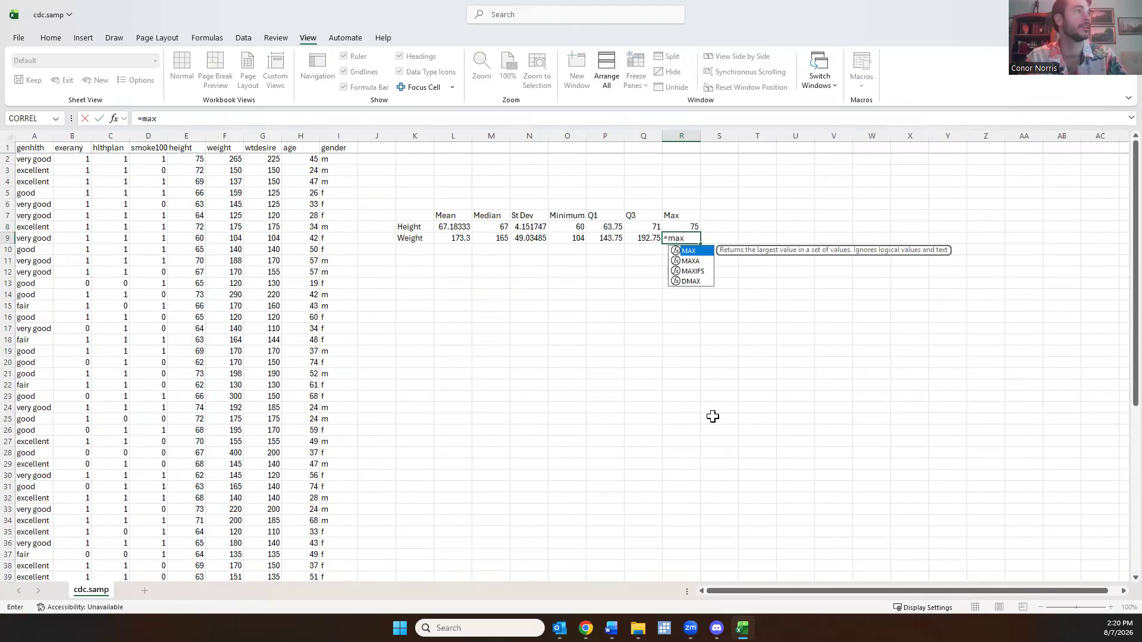
{"action": "type", "text": "("}
{"action": "left_click_drag", "start_coordinate": [227, 159], "coordinate": [229, 554]}
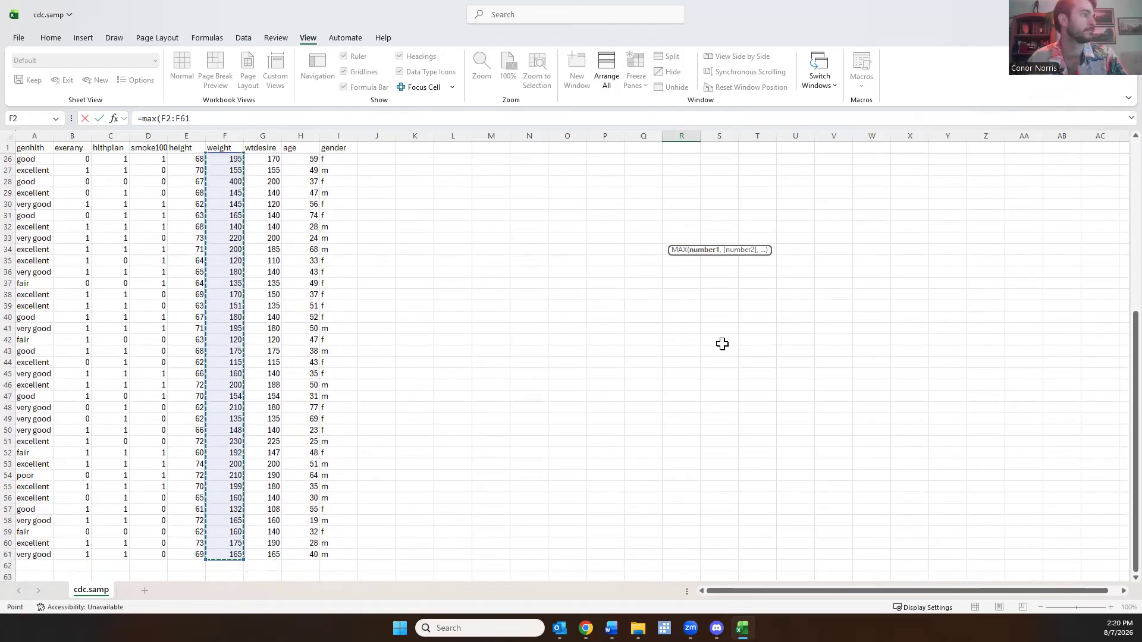
{"action": "scroll", "coordinate": [727, 256], "scroll_direction": "up", "scroll_amount": 8}
{"action": "key", "text": "Return"}
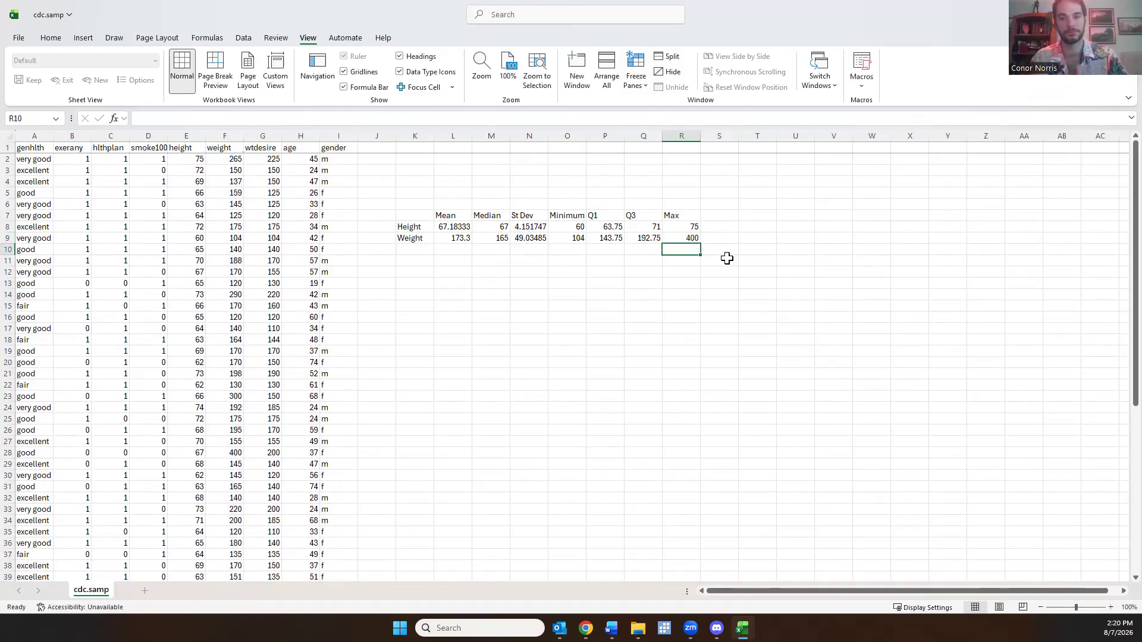